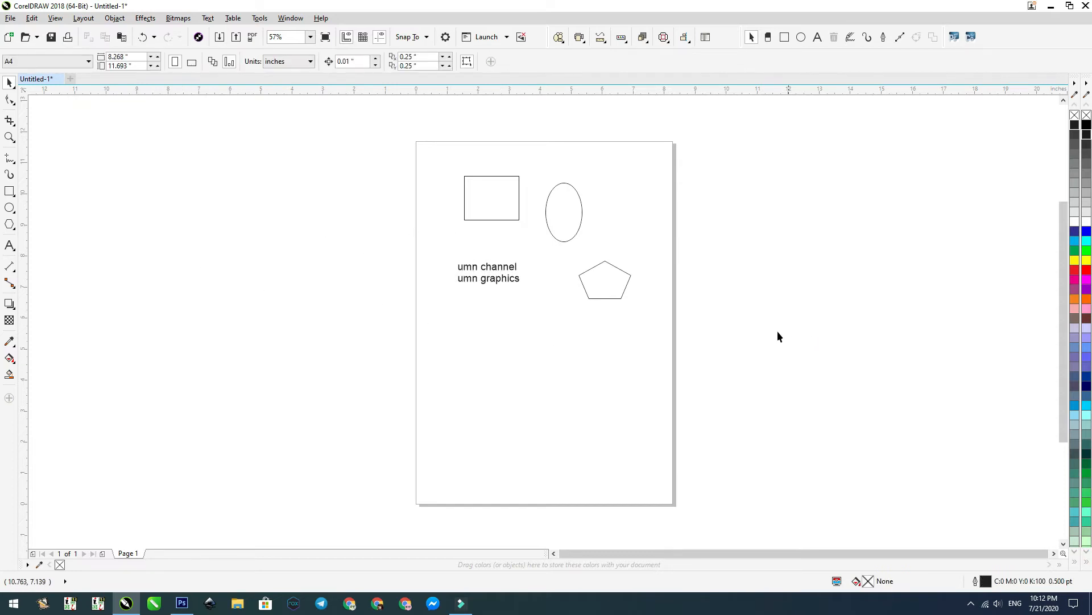
click(497, 281)
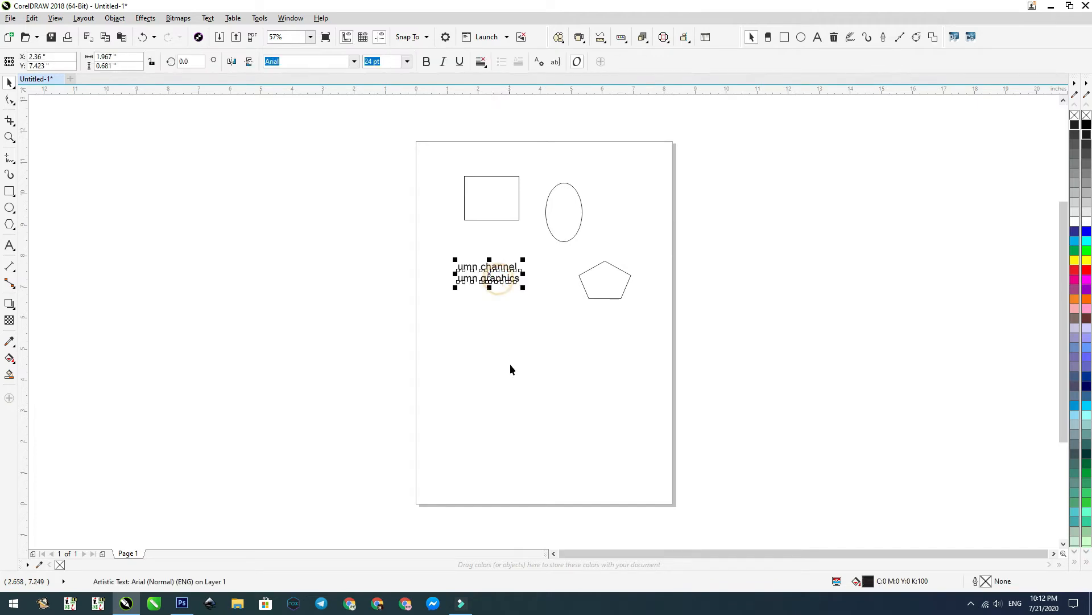
click(284, 337)
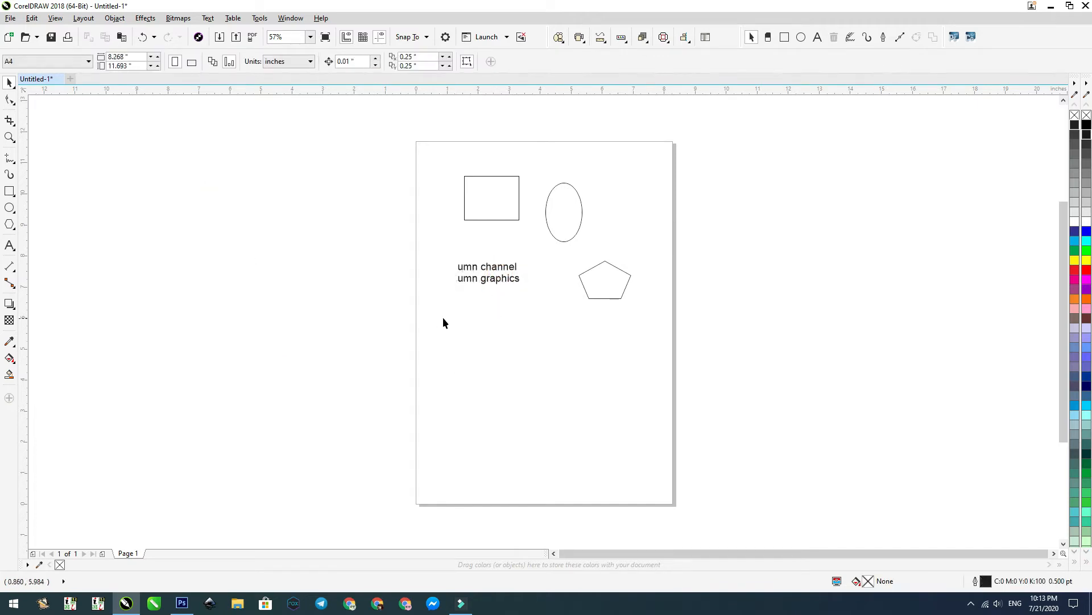
click(32, 17)
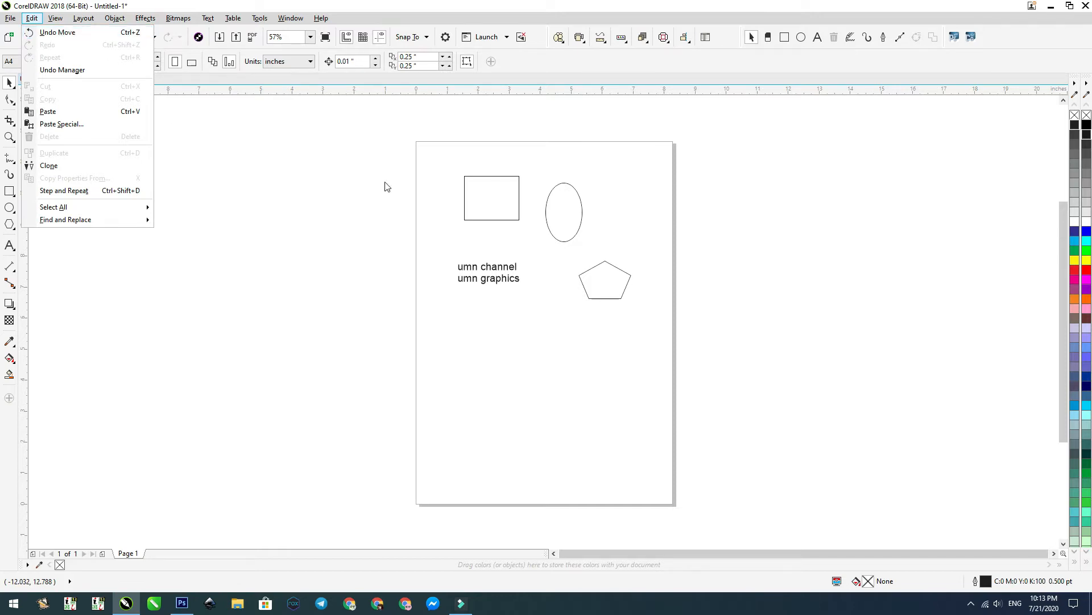
click(566, 367)
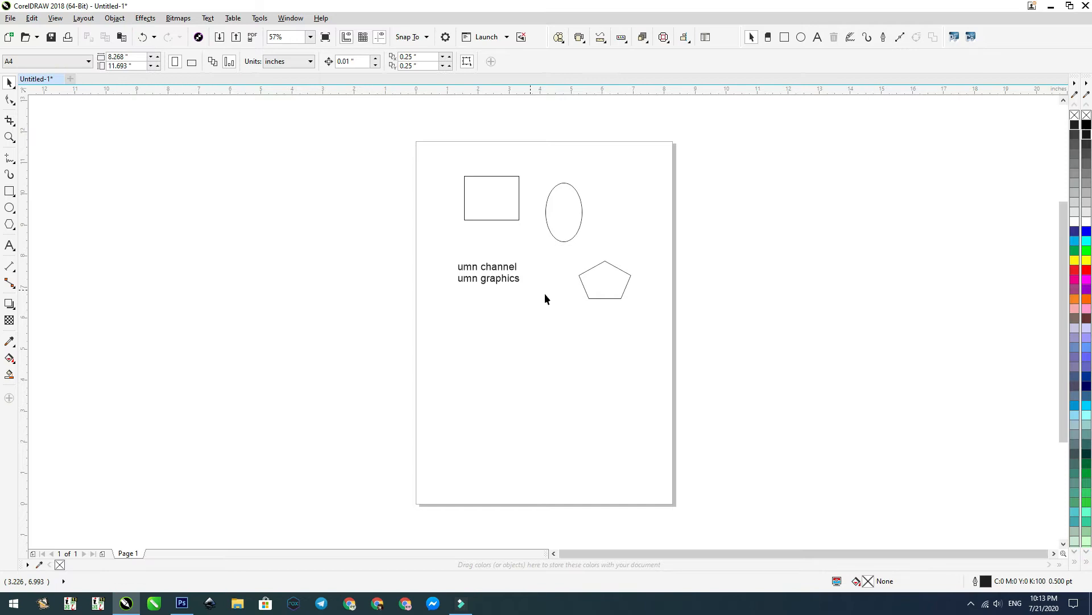
Step: Delete the pentagon and undo the deletion
click(587, 288)
key(Delete)
click(32, 18)
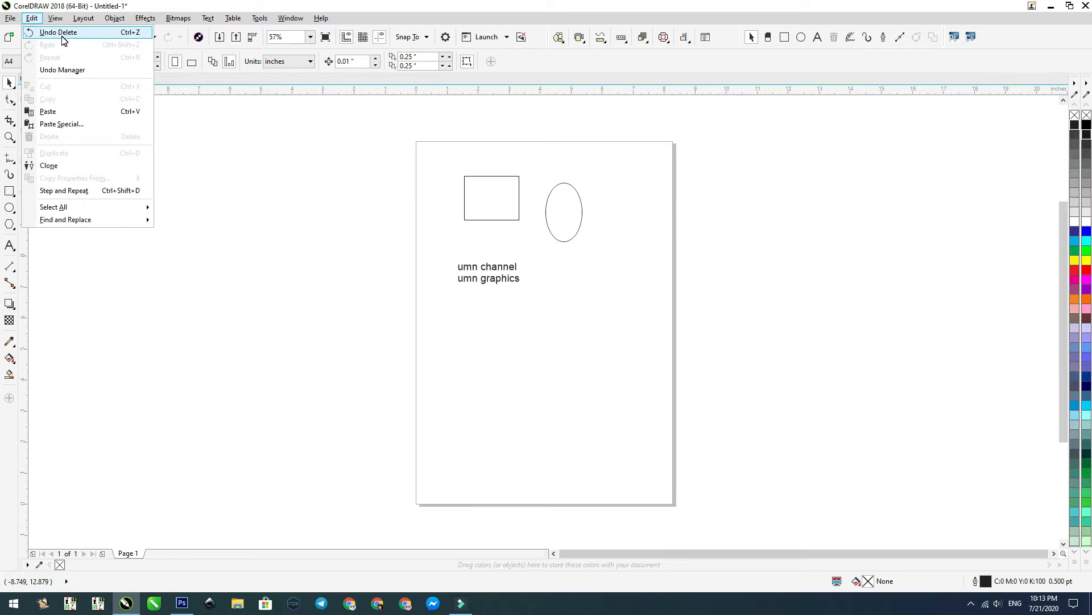
click(62, 35)
Step: Delete the pentagon again, undo the deletion and redo it
key(Delete)
click(32, 18)
click(51, 35)
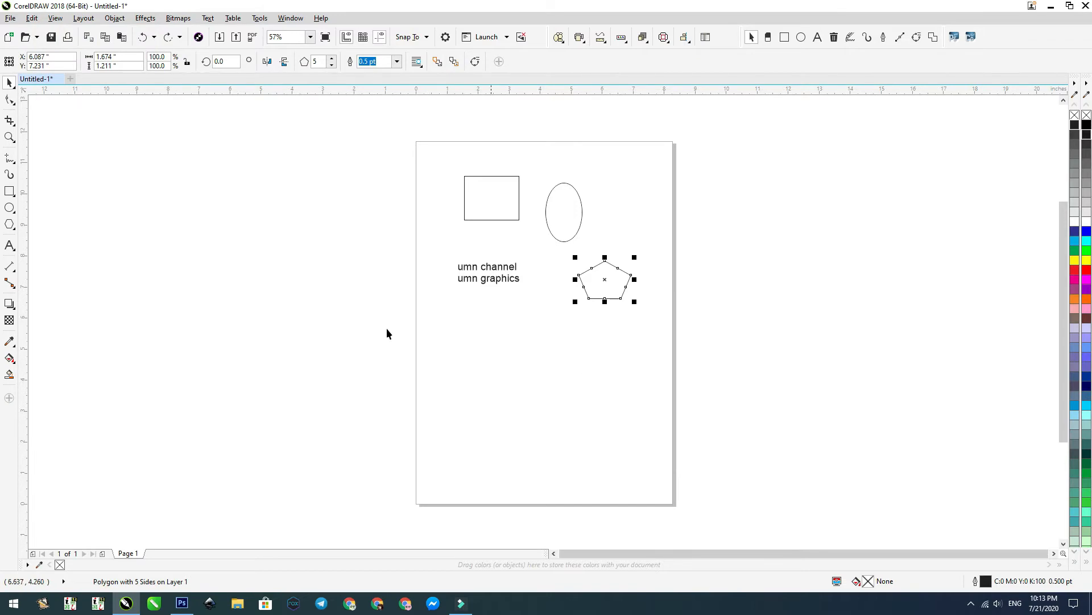
click(32, 19)
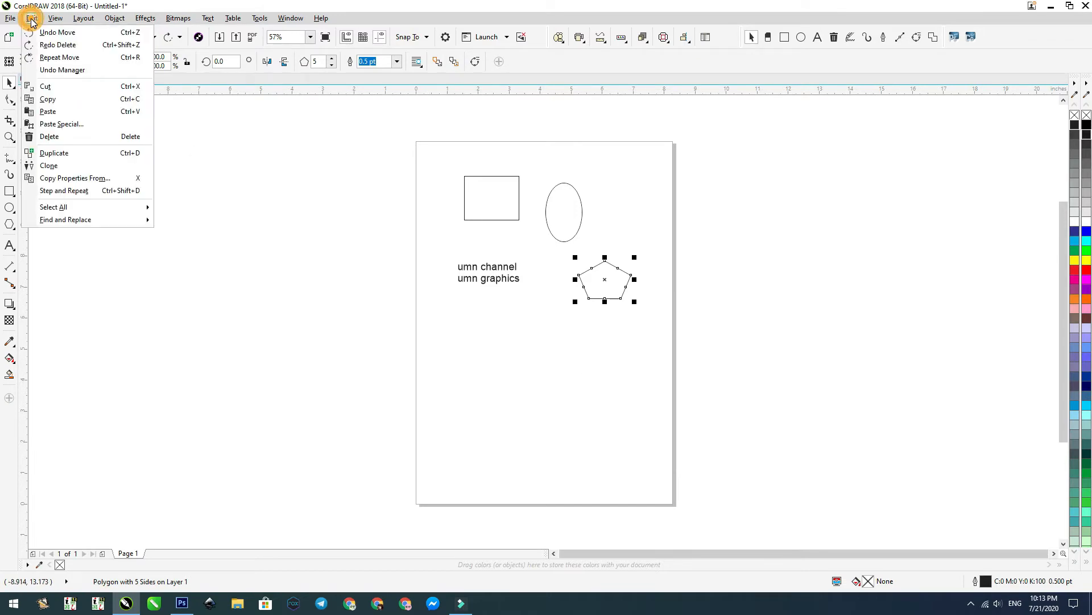
click(70, 45)
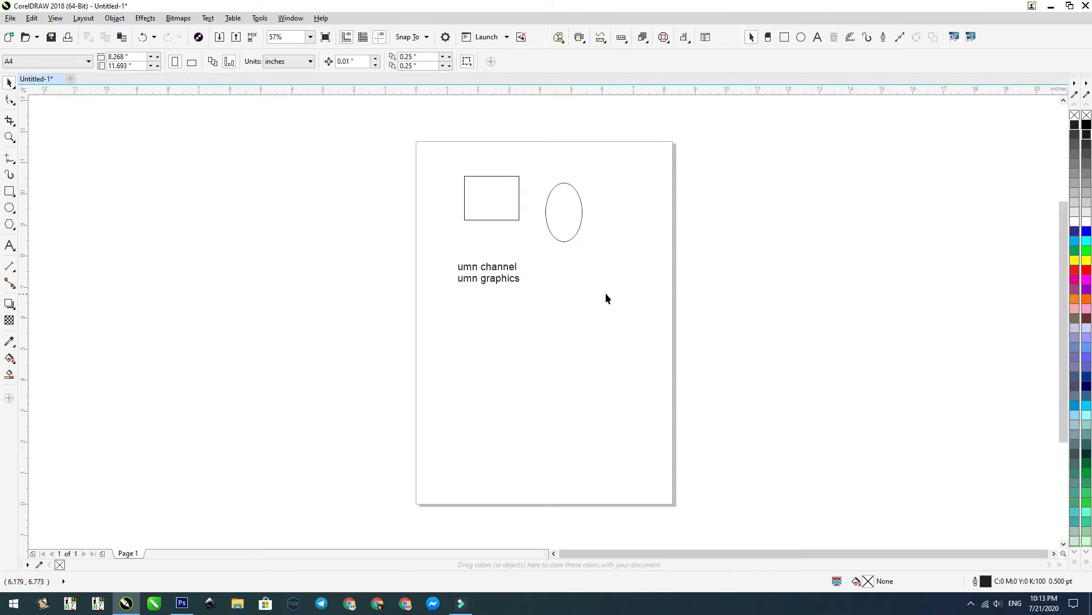
click(32, 18)
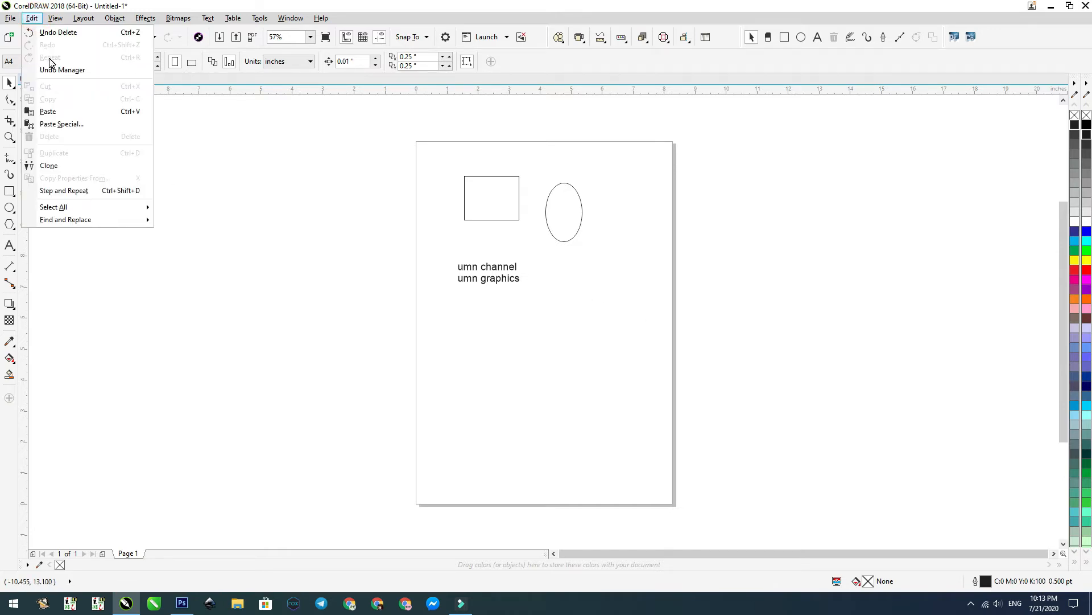
click(298, 294)
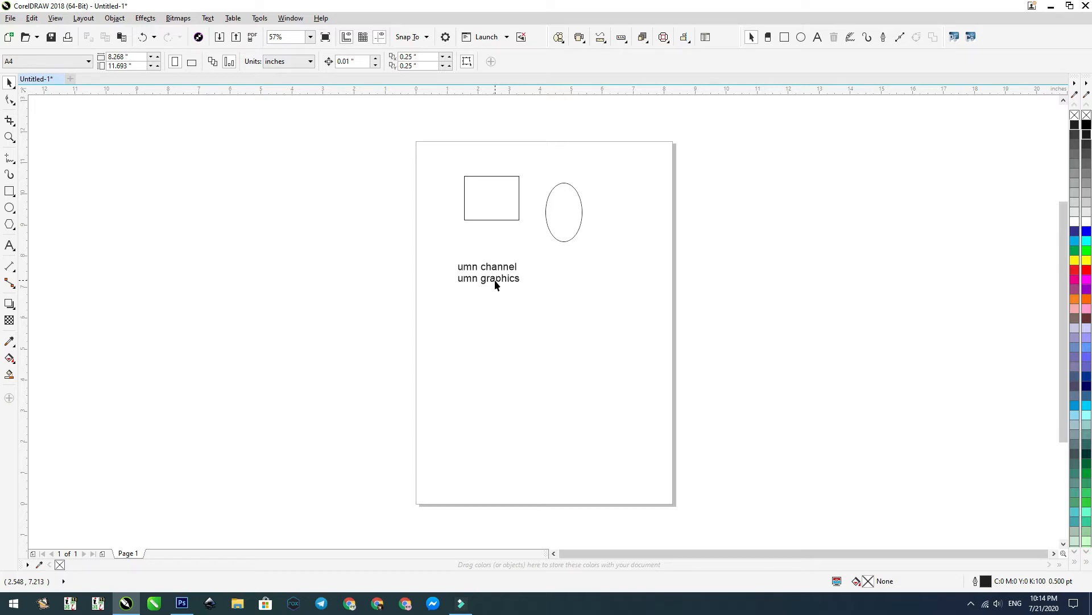
Step: Move the two-line text about 0.5 inches down and slightly right, and repeat the move three times
drag(494, 279, 496, 294)
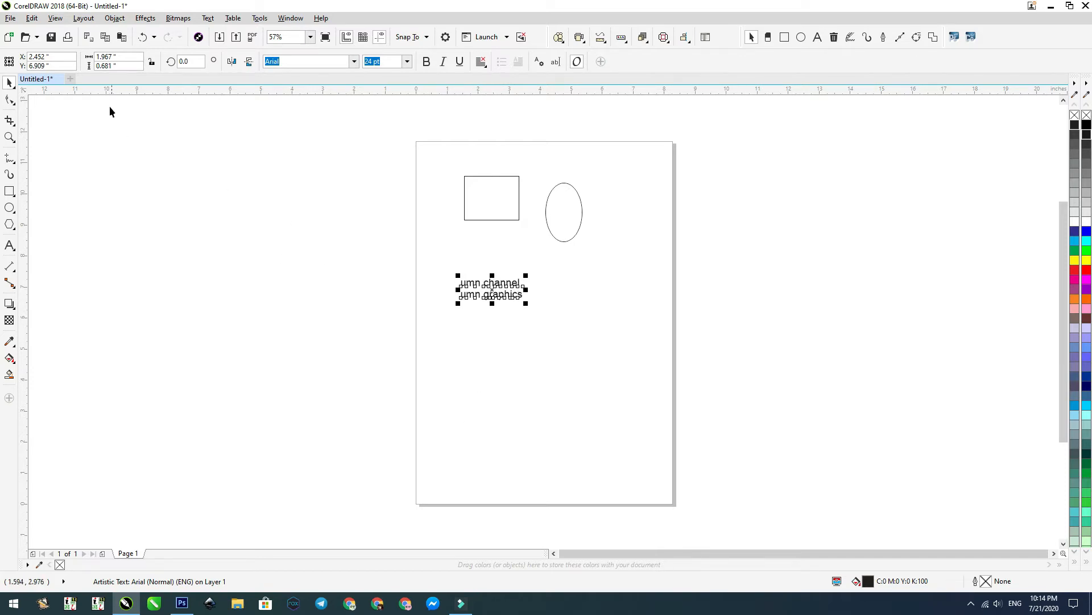
click(32, 18)
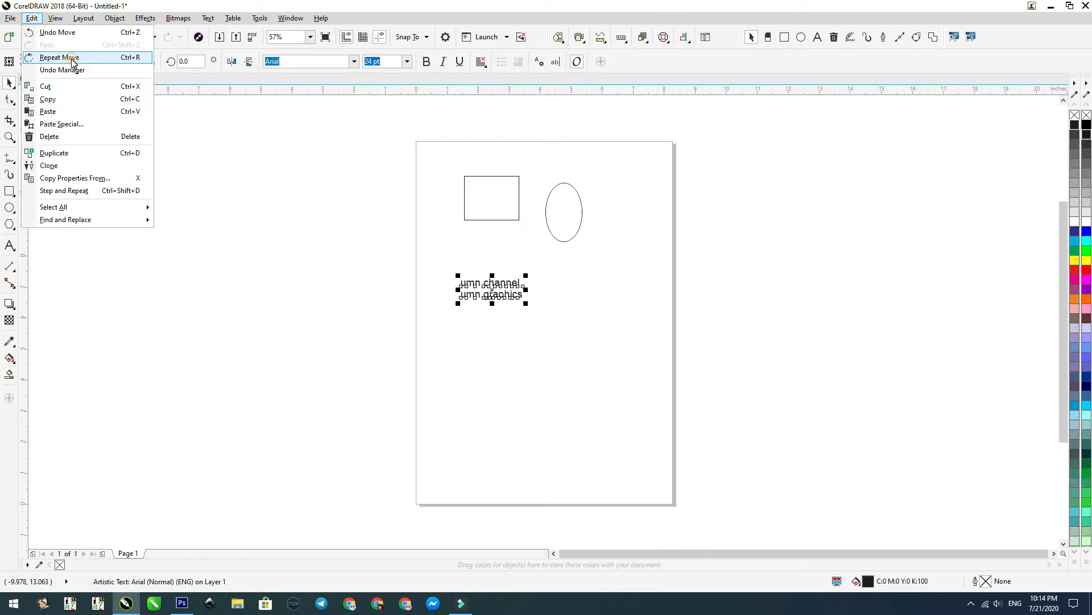
click(72, 59)
click(32, 20)
click(54, 57)
click(31, 18)
click(49, 58)
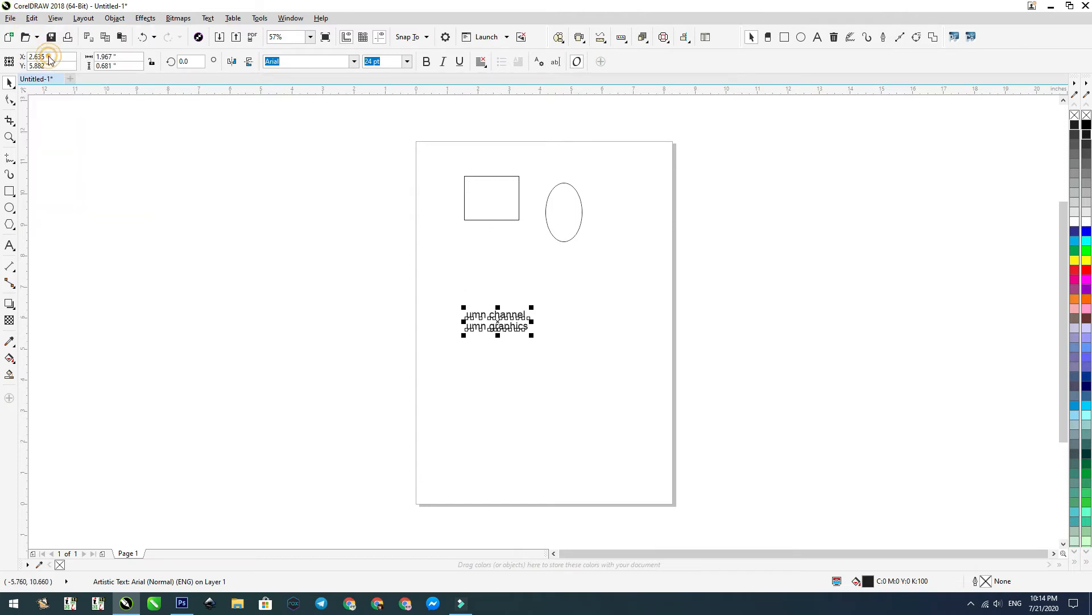
Step: Duplicate the rectangle about 0.4 inches left and 0.5 inches down, and repeat the duplication three times
drag(505, 211, 493, 224)
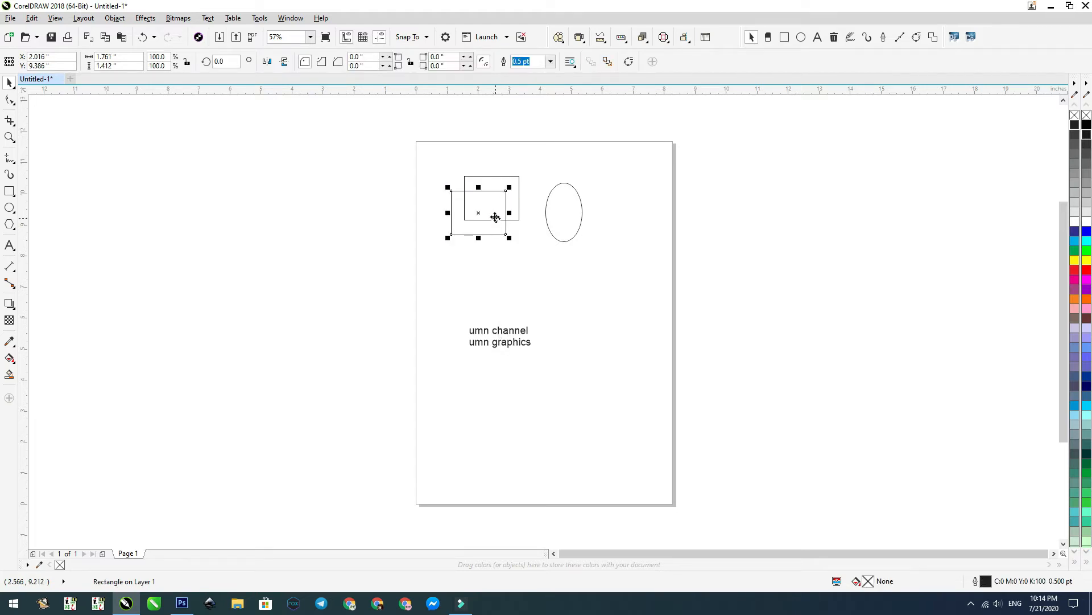
click(32, 18)
click(65, 58)
click(32, 18)
click(64, 57)
click(32, 18)
click(63, 58)
click(306, 269)
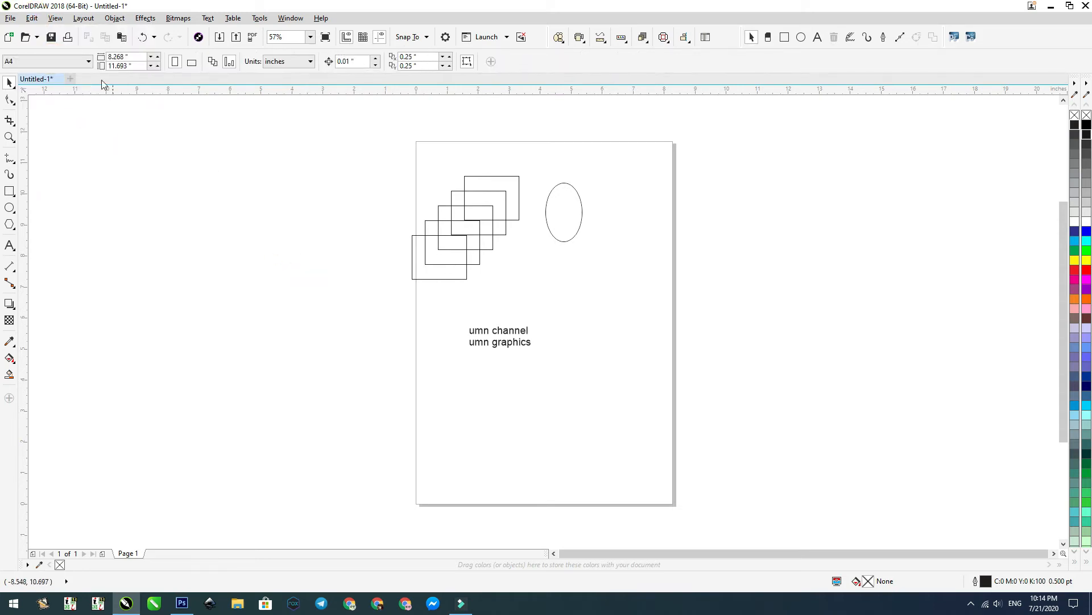
Step: Step through earlier states in the Undo Manager and revert the document to the first text move after the deletion
click(32, 17)
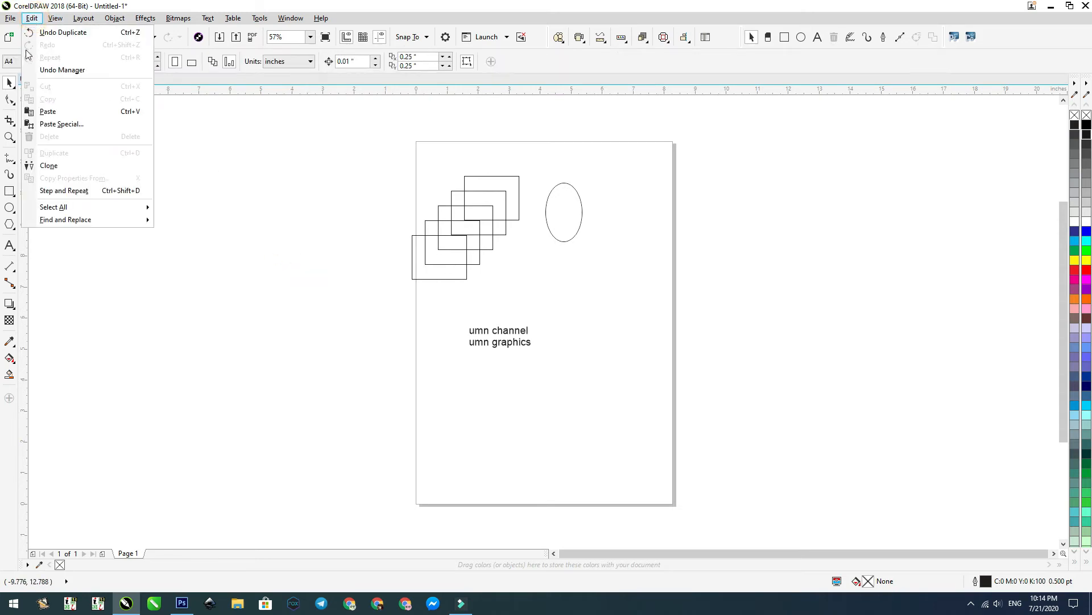
click(82, 70)
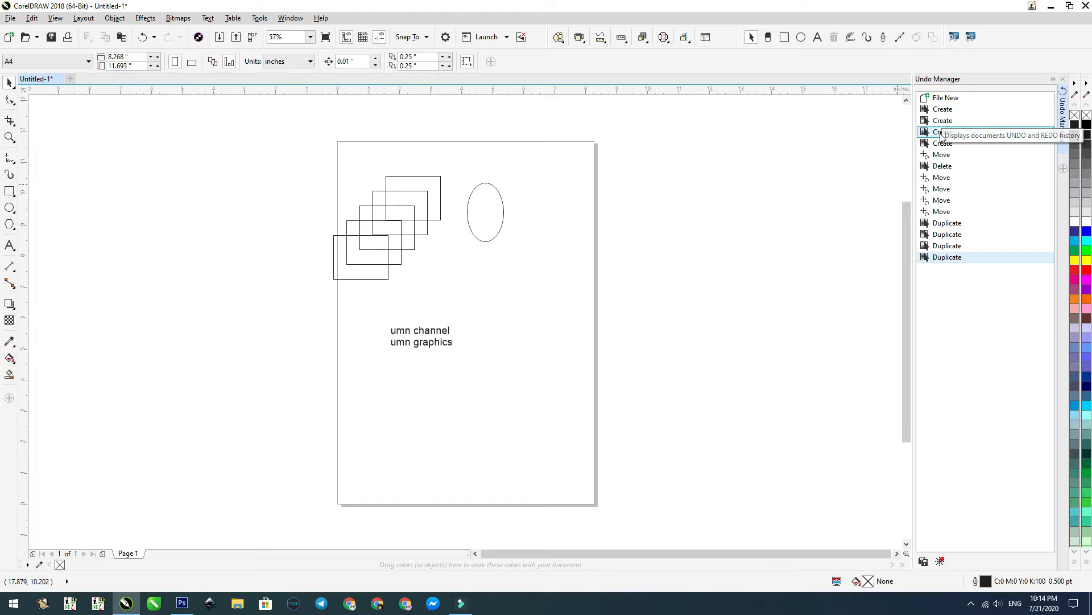
click(942, 109)
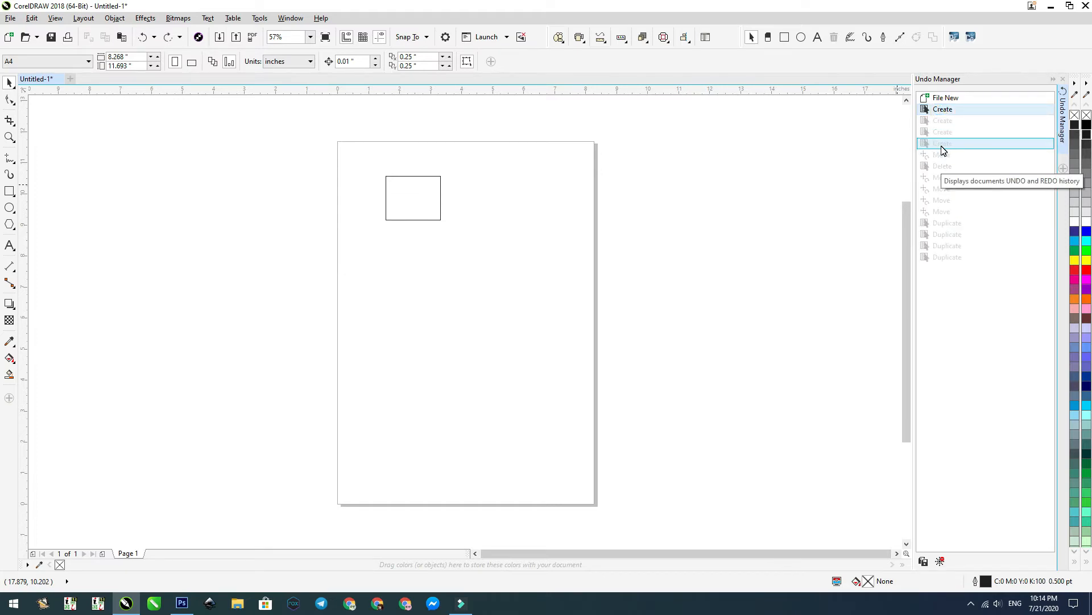
click(942, 145)
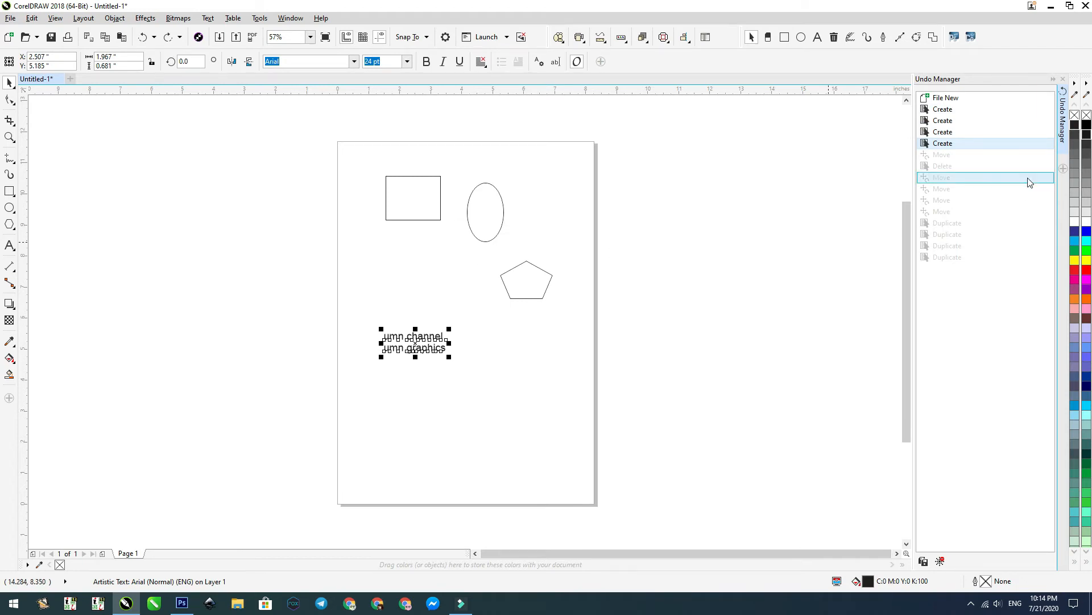
click(940, 188)
click(944, 220)
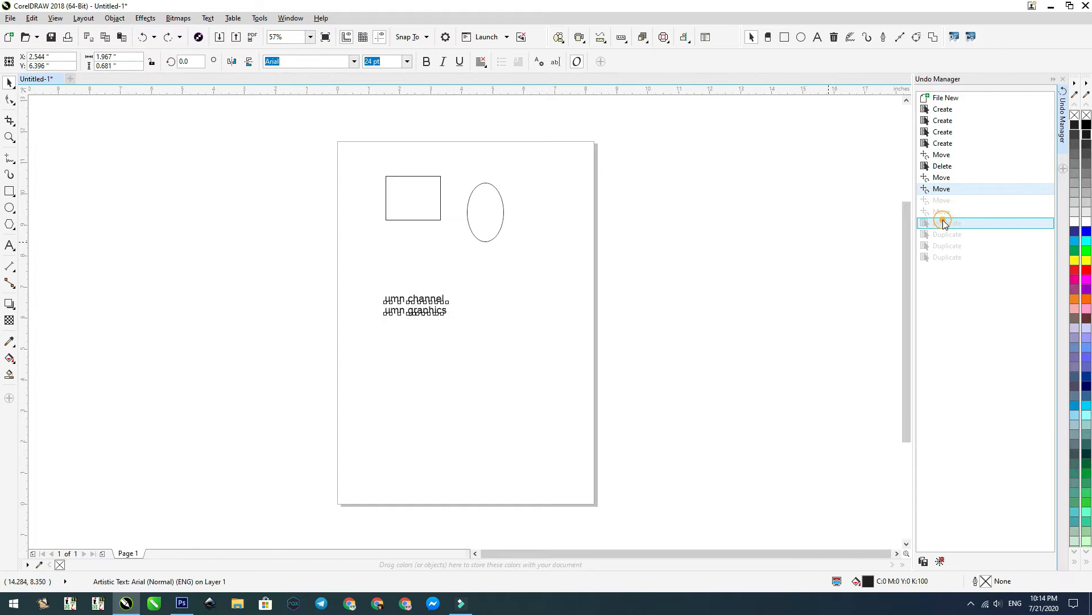
click(936, 190)
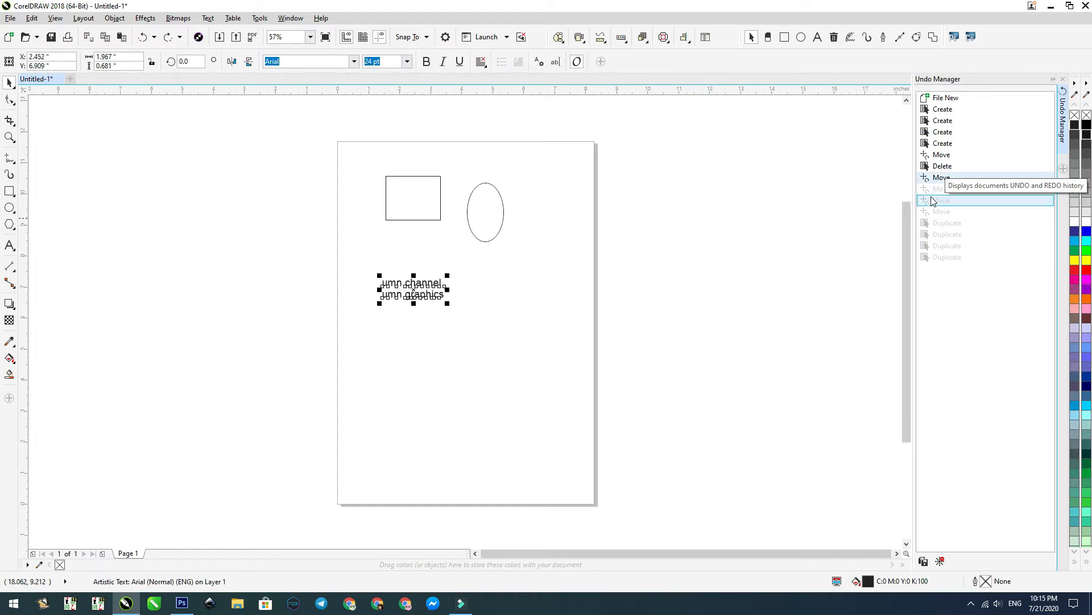
click(1064, 80)
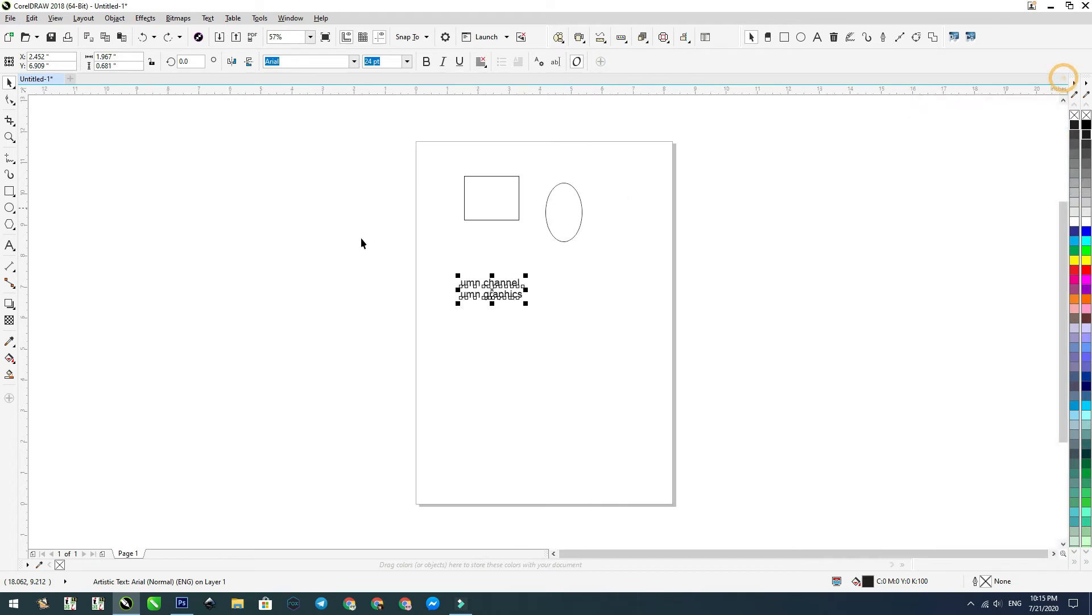
Step: Cut the rectangle from the page and paste it into a new document
click(31, 18)
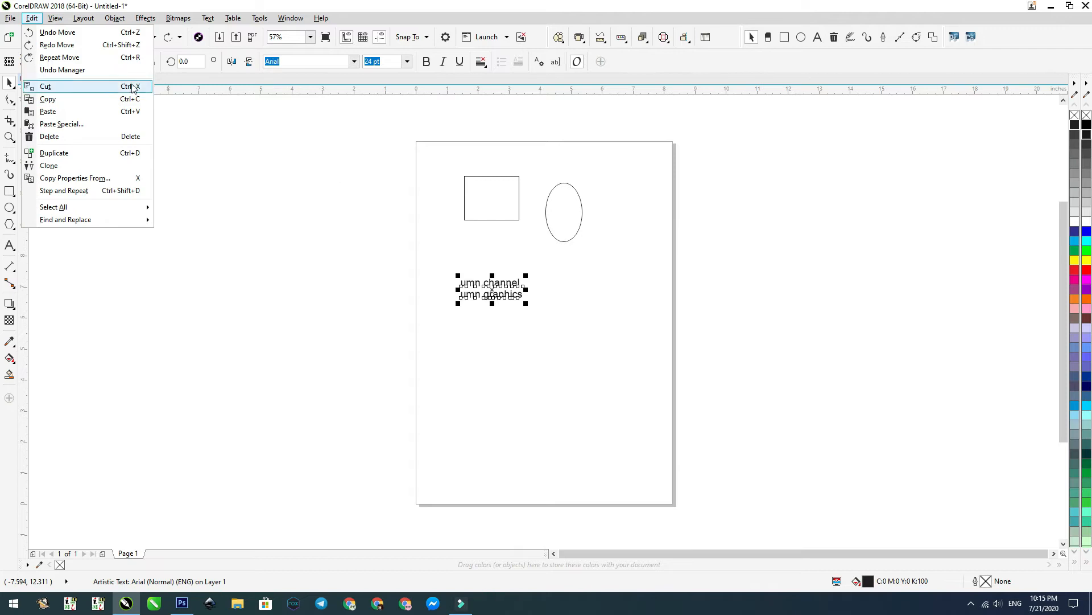
click(501, 205)
click(501, 205)
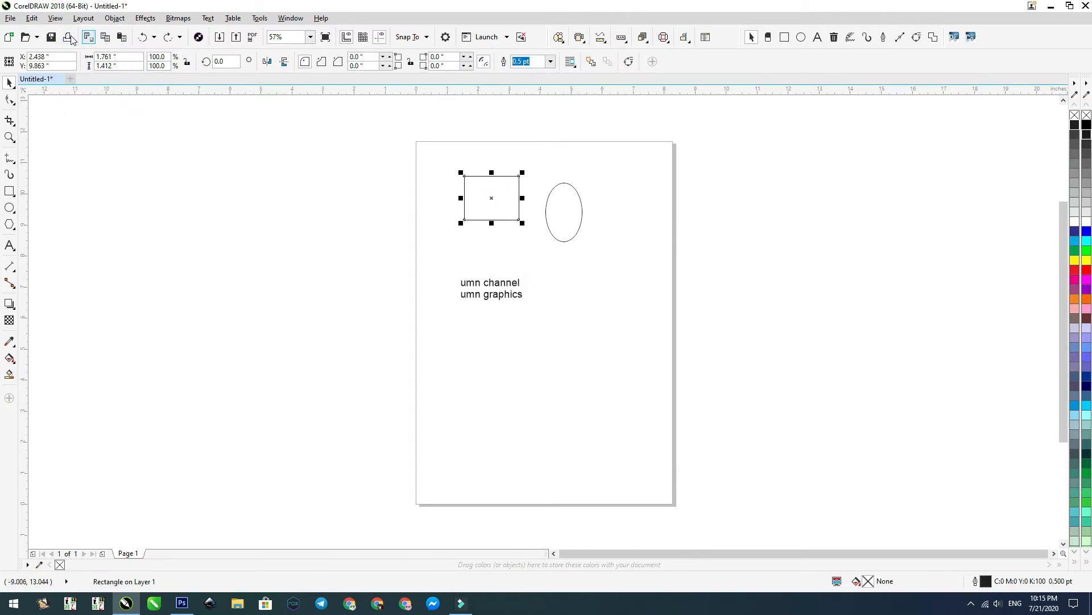
click(31, 18)
click(42, 86)
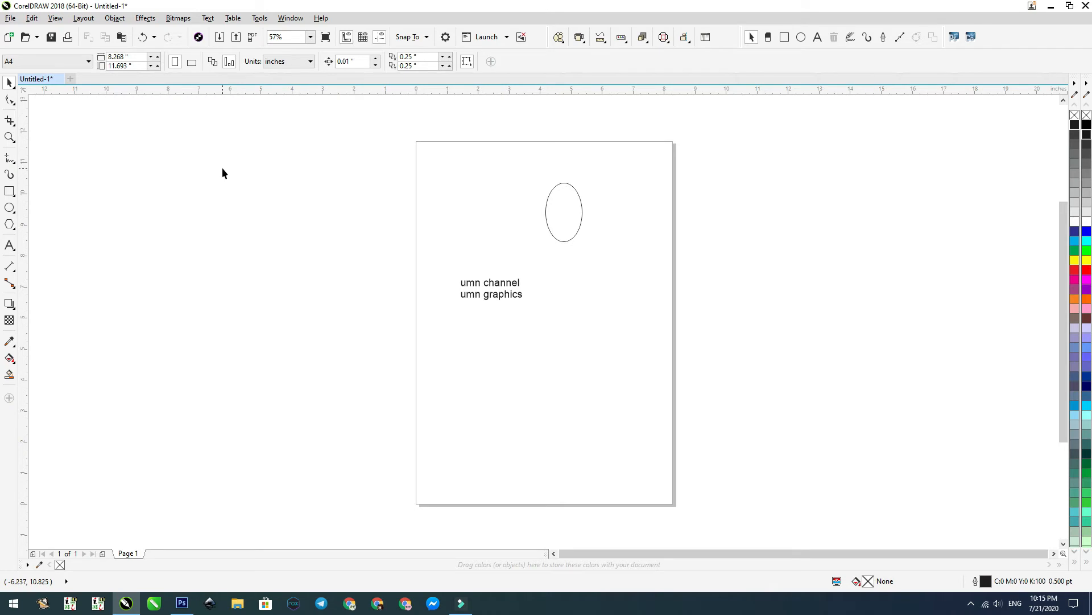
click(10, 39)
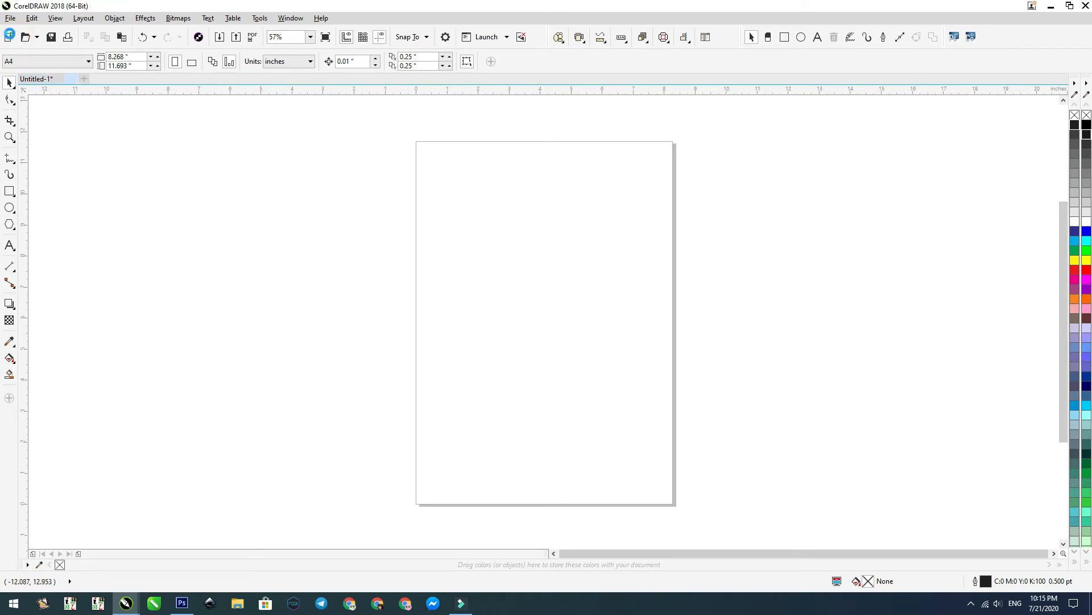
click(121, 37)
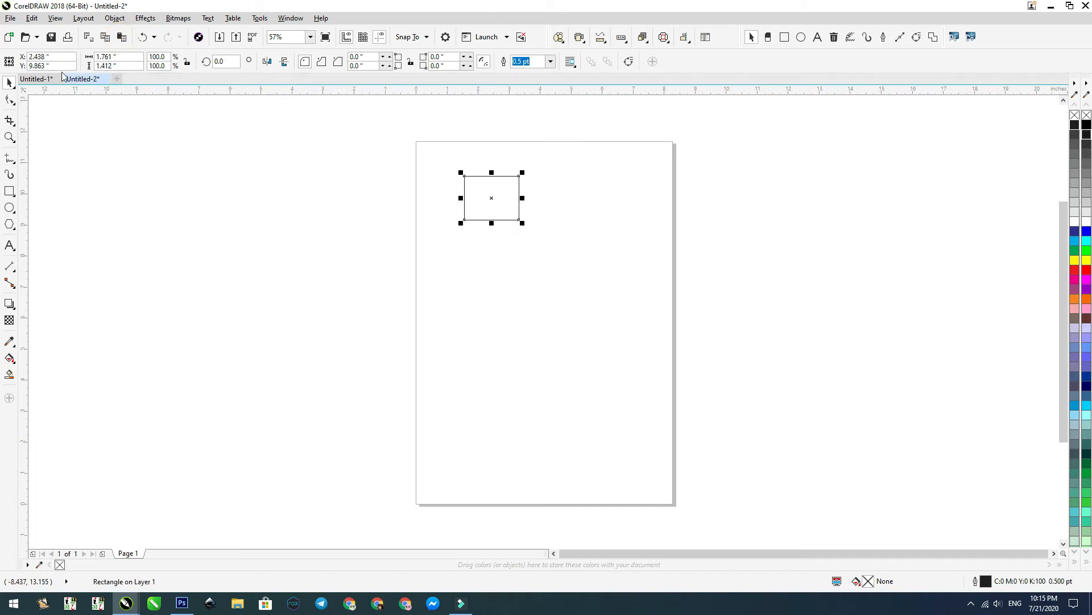
Step: Return to the Untitled-1 document and undo the cutting of the rectangle
click(35, 79)
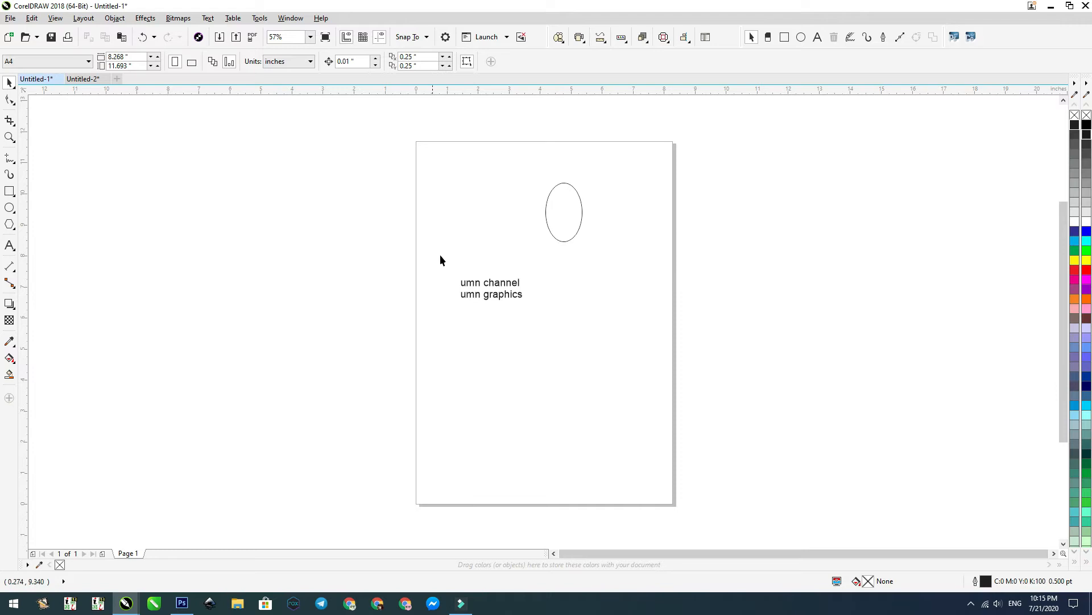
click(31, 18)
click(49, 32)
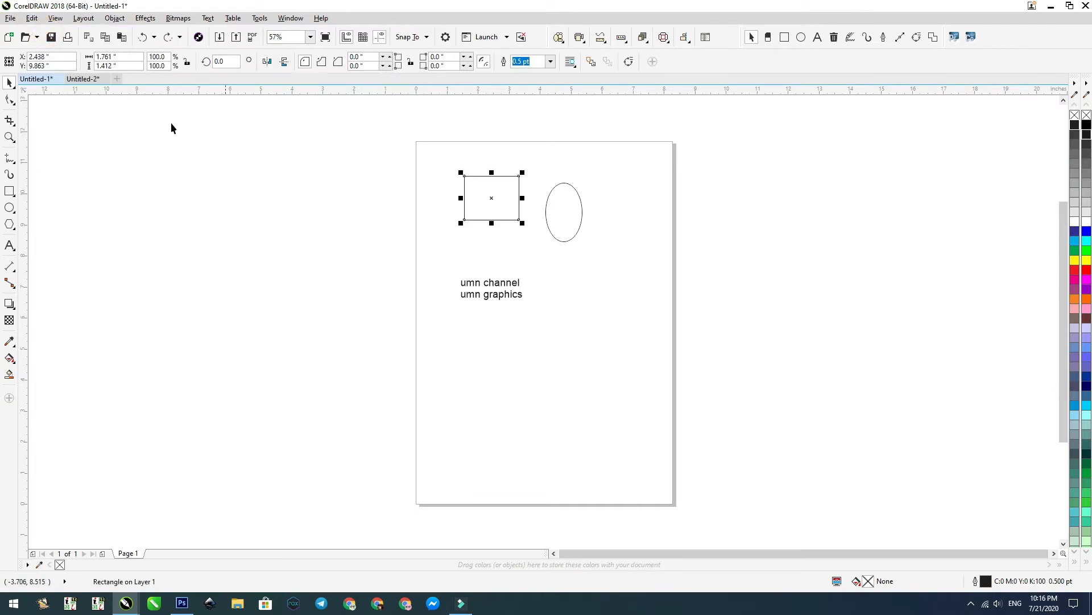
Step: Copy the ellipse from Untitled-1 into Untitled-2 and return to Untitled-1
click(32, 17)
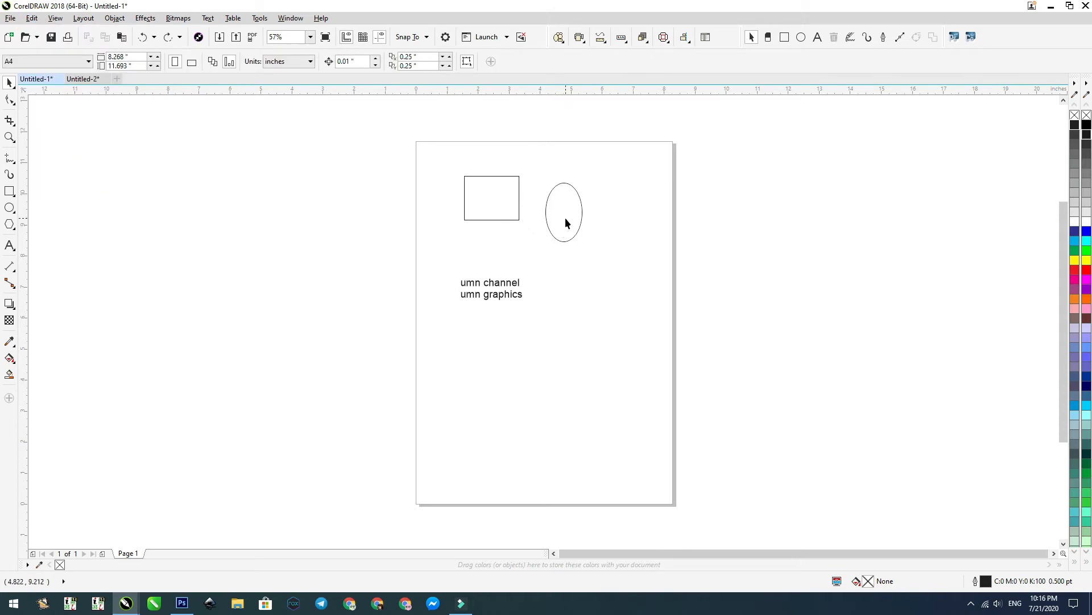
click(566, 222)
click(31, 18)
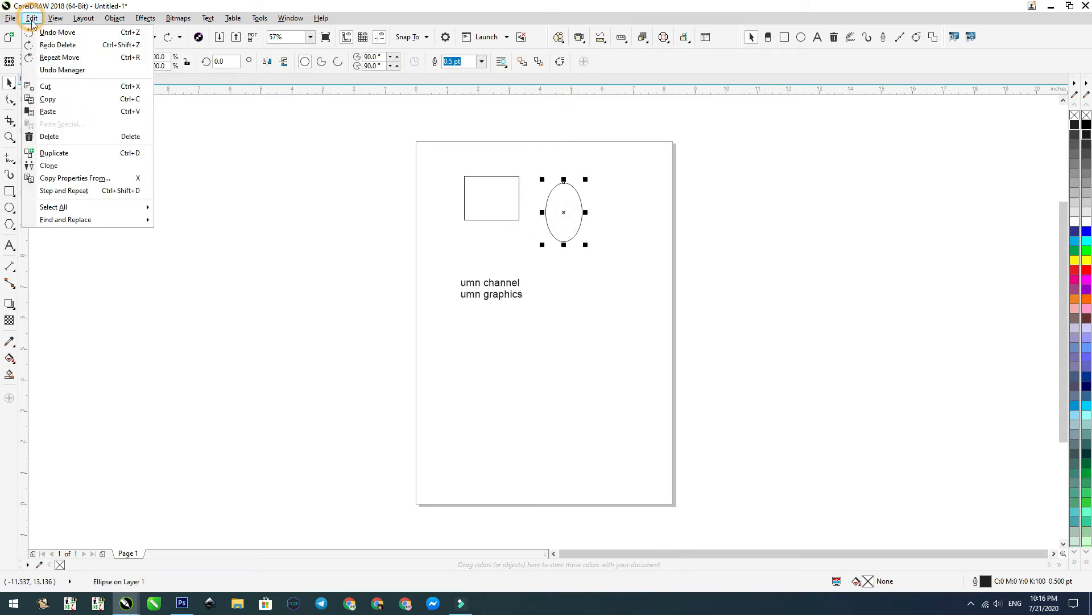
click(48, 99)
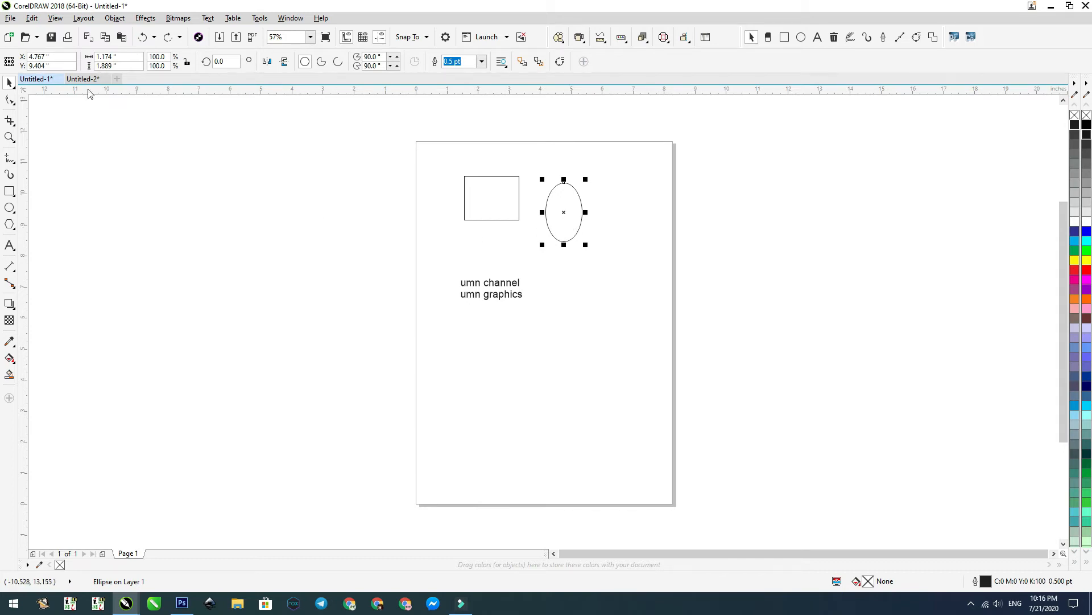
click(80, 82)
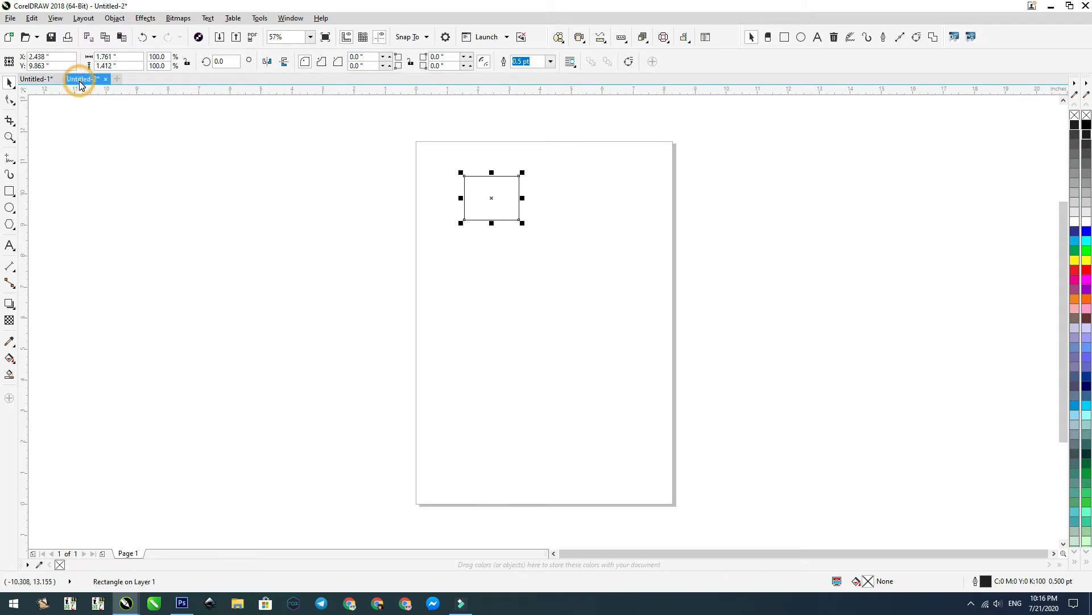
click(601, 255)
click(32, 18)
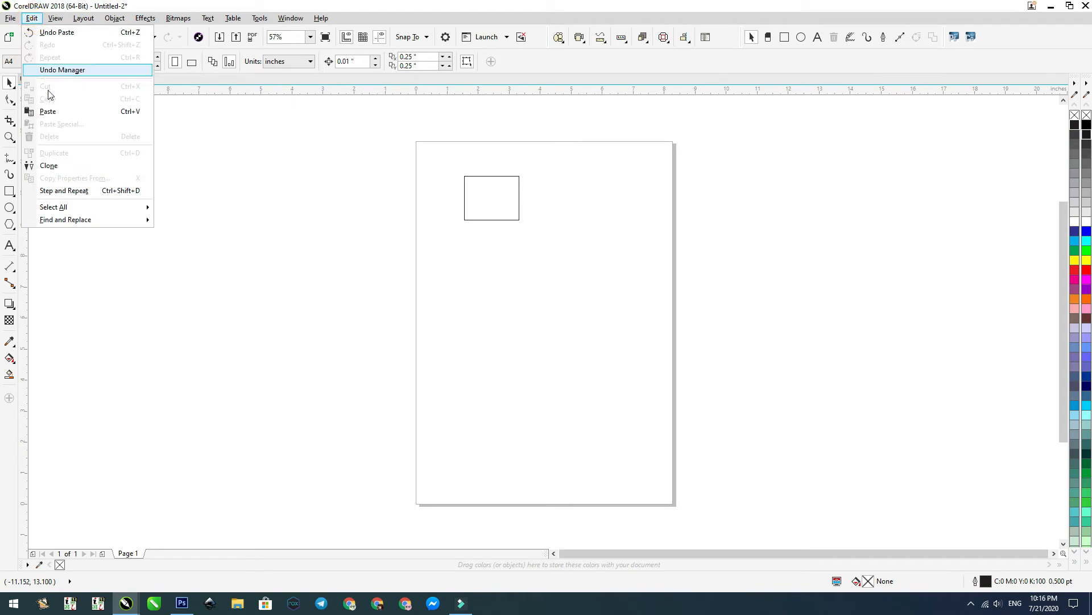
click(48, 111)
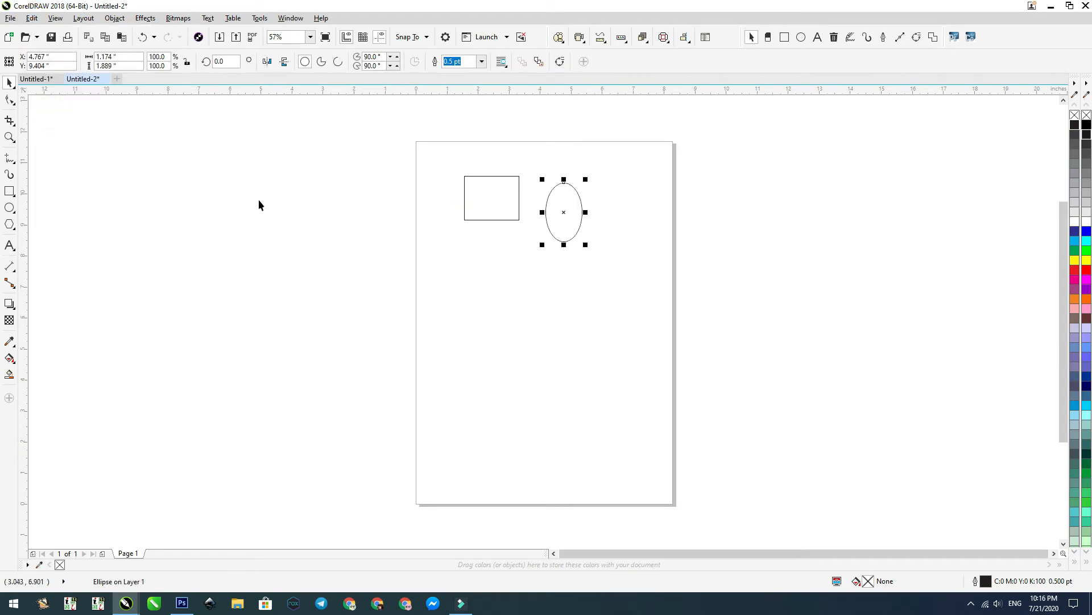
click(35, 79)
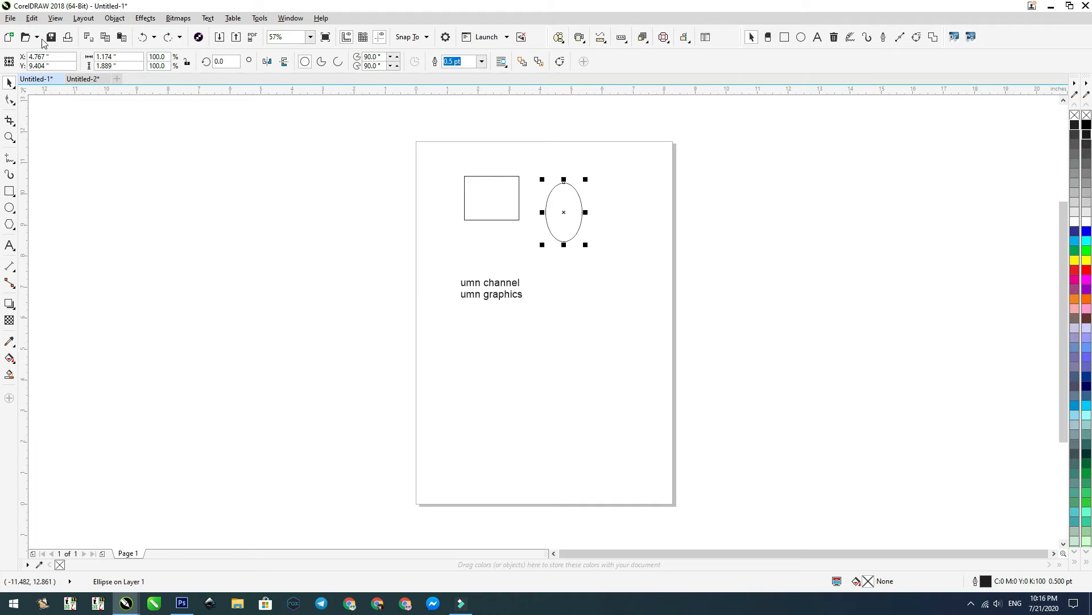
click(31, 18)
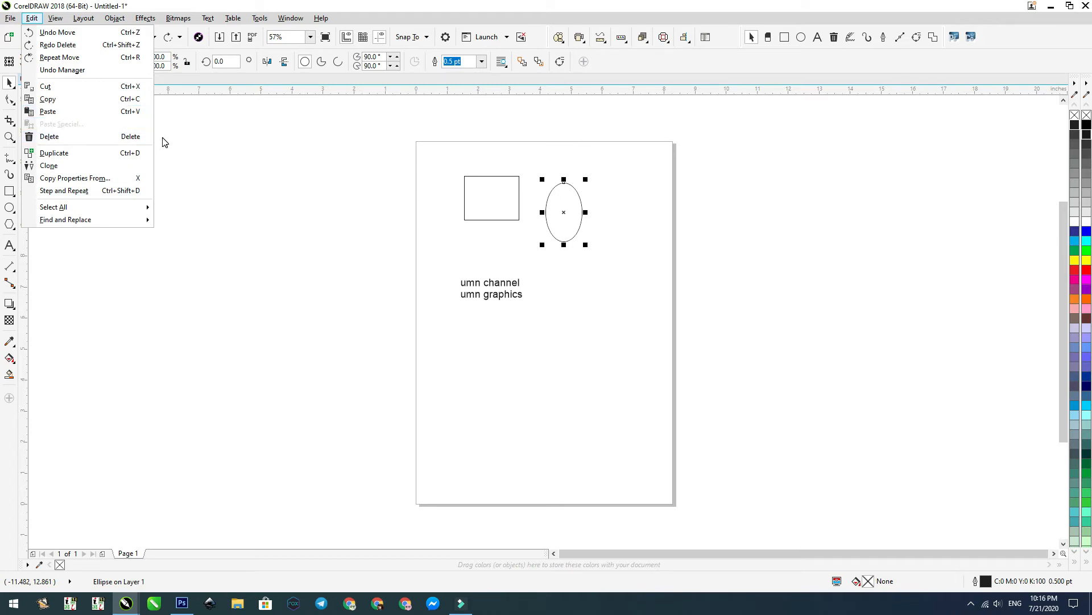
click(243, 148)
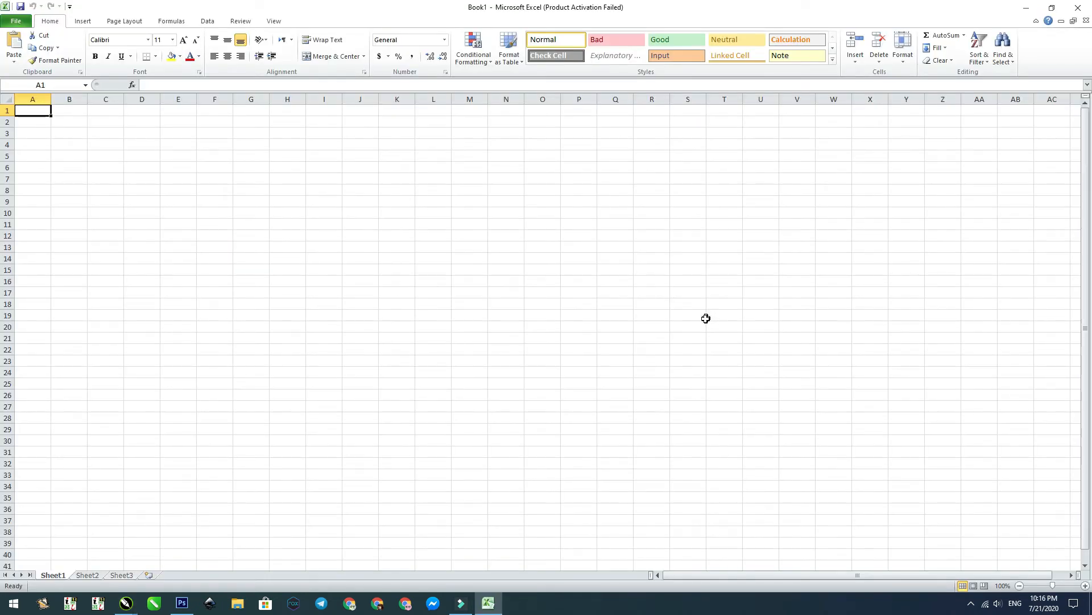
Step: In a blank Excel workbook, fill cells A1 to J1 with the number series 1 to 10
click(36, 112)
text(1)
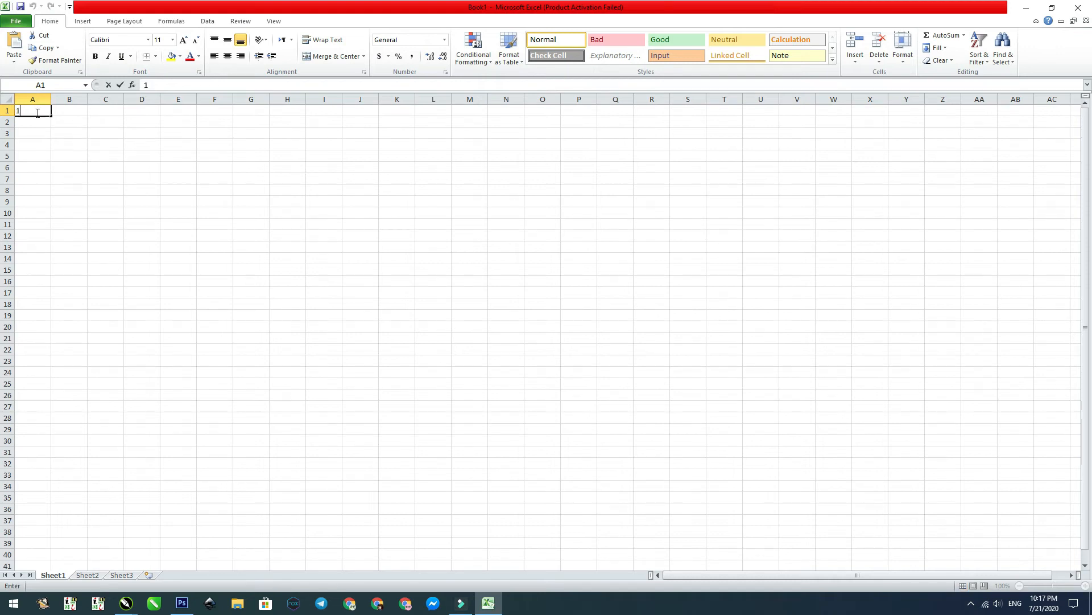
click(70, 111)
click(37, 113)
drag(81, 110, 393, 120)
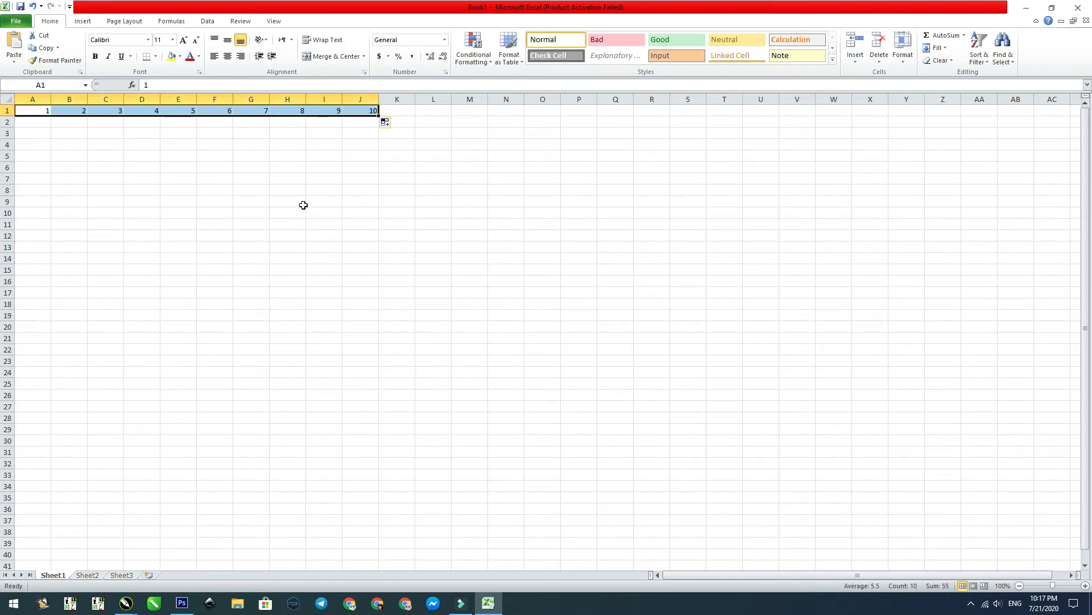
Step: Enter 2 in cell A2 and continue the series down column A to 10 in A10
click(42, 122)
text(2)
click(44, 111)
drag(44, 111, 43, 215)
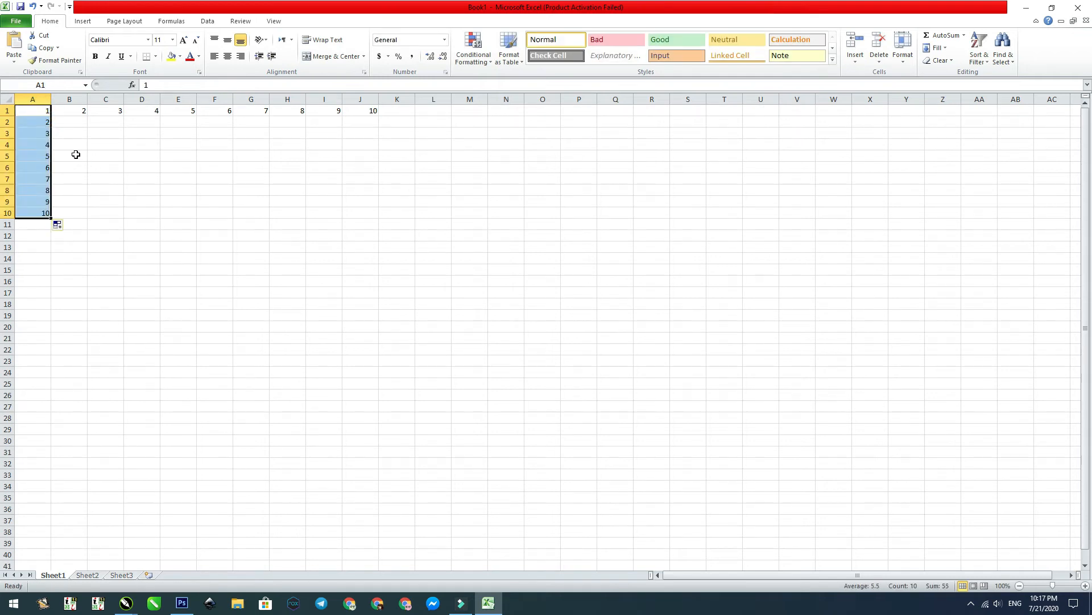
Step: Enter 4 in cell B2 and extend row 2 and column B as multiples of 2 up to 20
click(54, 123)
text(4)
drag(34, 122, 311, 136)
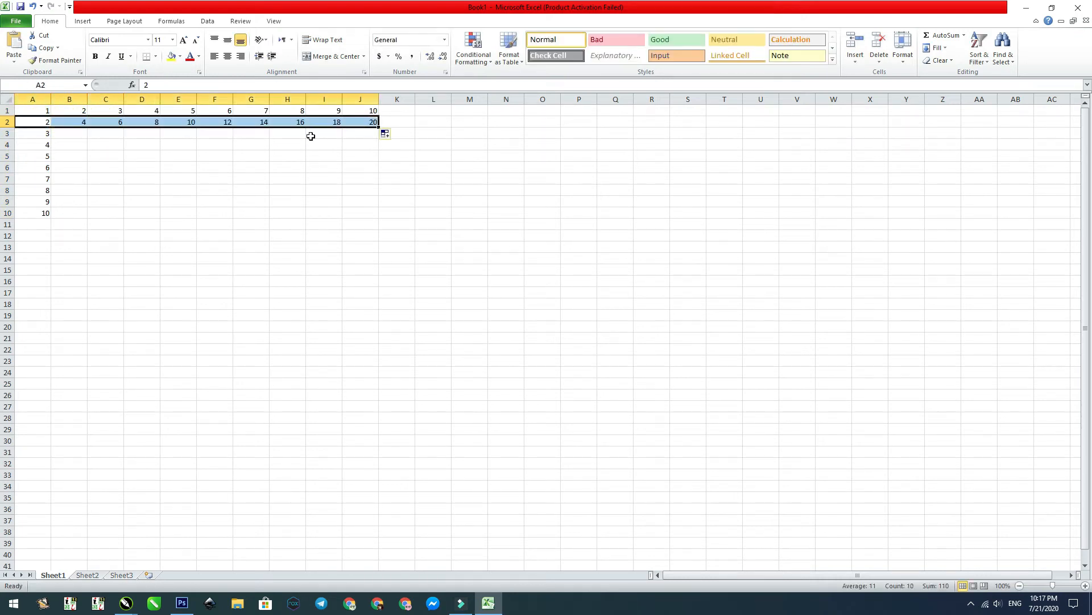
drag(76, 110, 82, 217)
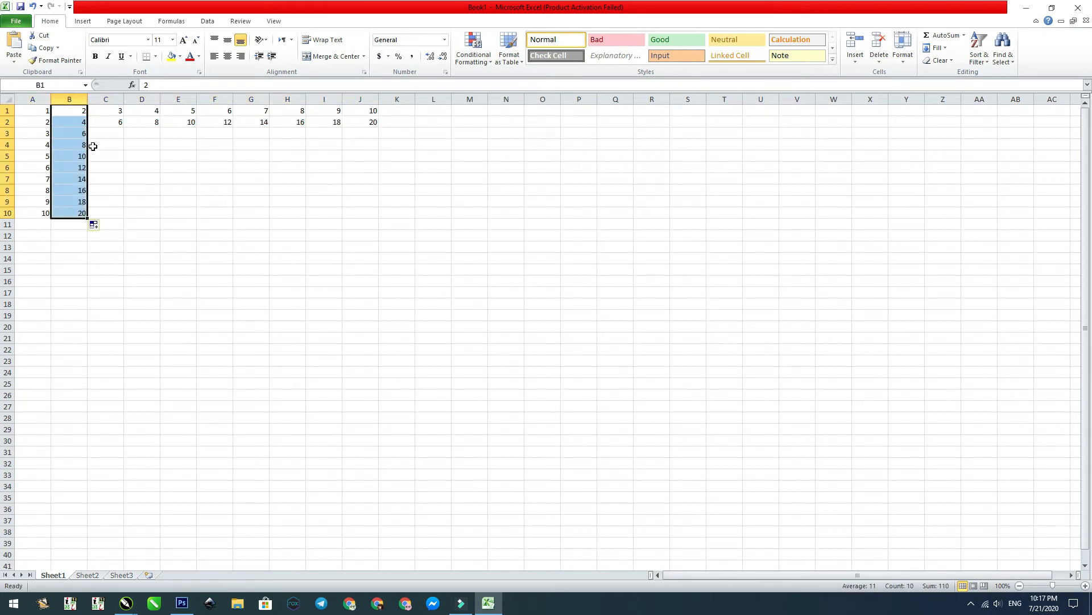
Step: Enter 9 in cell C3 and extend row 3 and column C as multiples of 3 up to 30
click(103, 133)
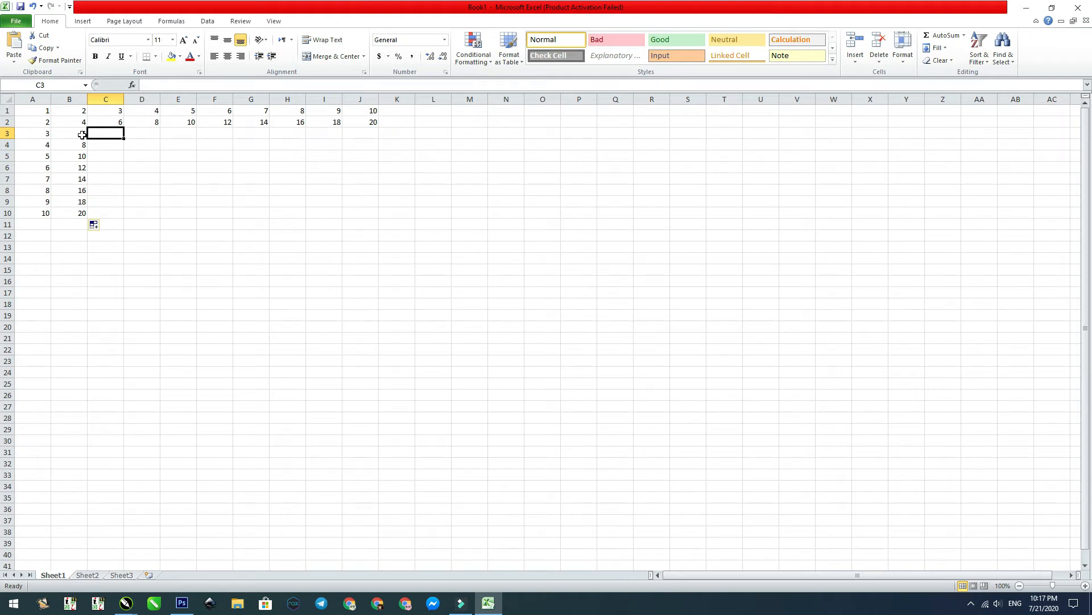
text(9)
drag(54, 136, 372, 139)
click(118, 122)
drag(119, 136, 124, 219)
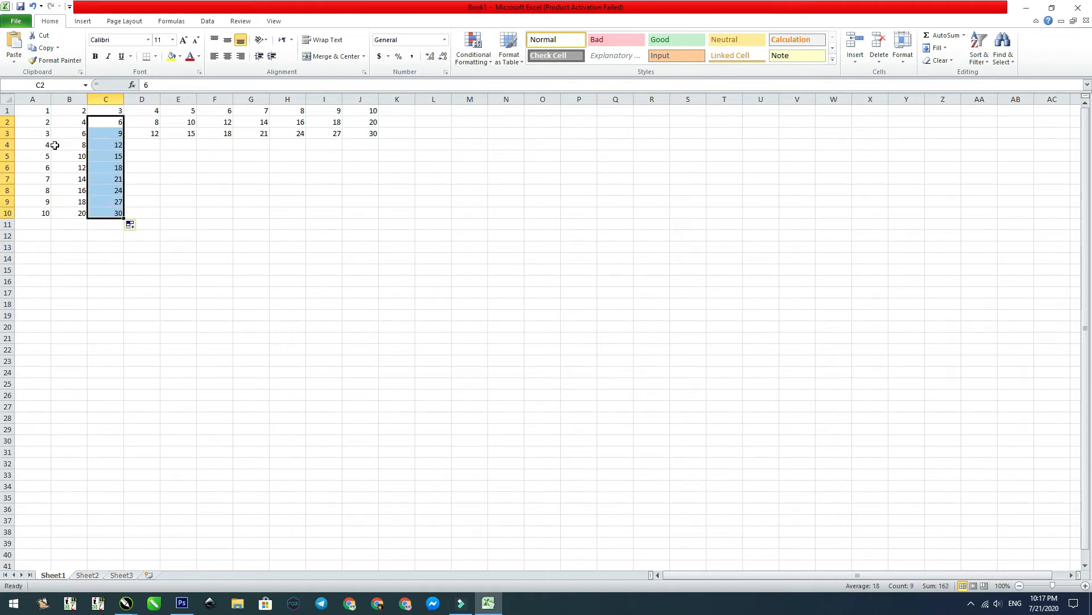
Step: Enter 16 in cell D4 and extend row 4 and column D as multiples of 4 up to 40
click(140, 145)
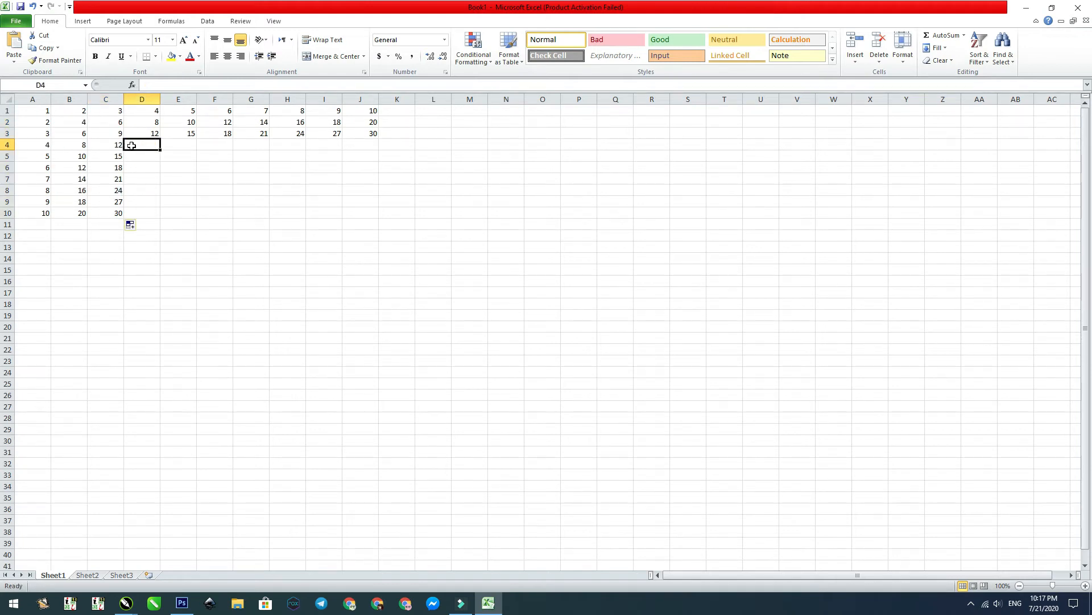
text(16)
drag(114, 147, 367, 152)
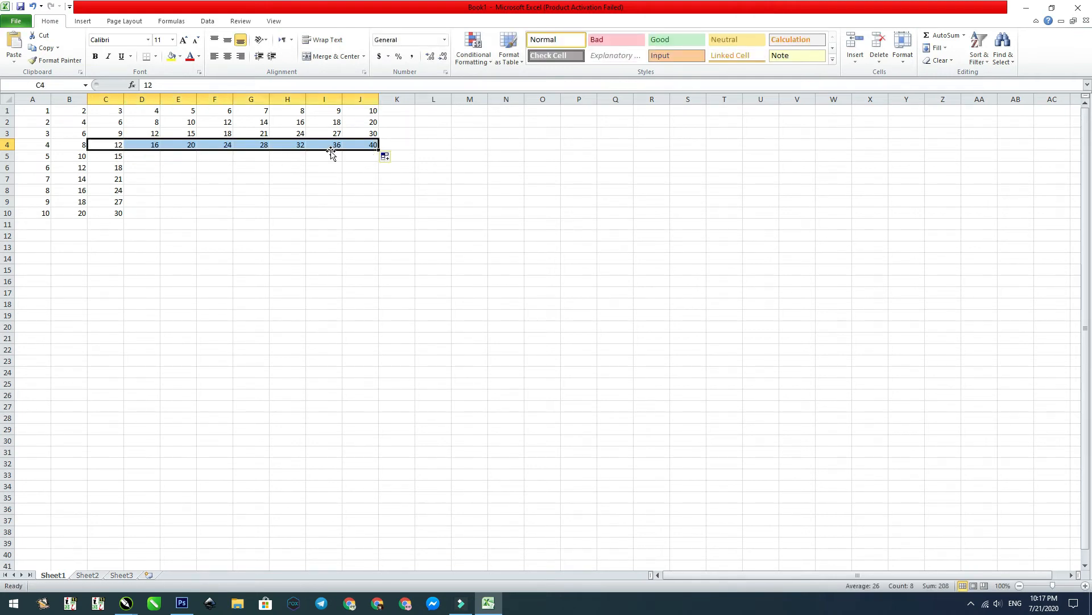
drag(152, 135, 160, 214)
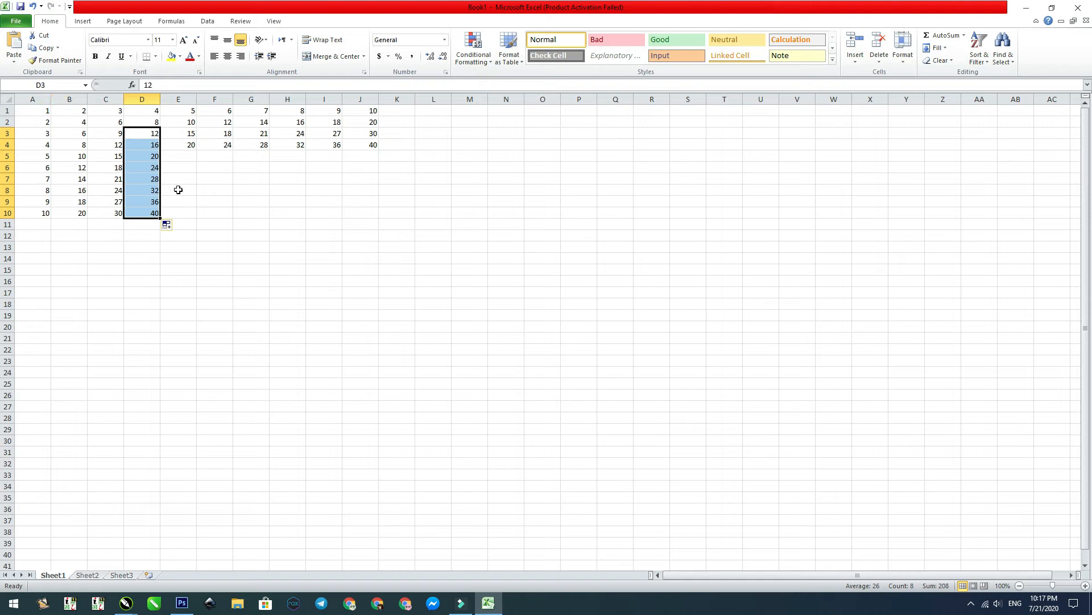
Step: Complete the remaining cells E5 to J10 of the multiplication table, ending with 100 in J10
click(178, 156)
text(2)
text(1)
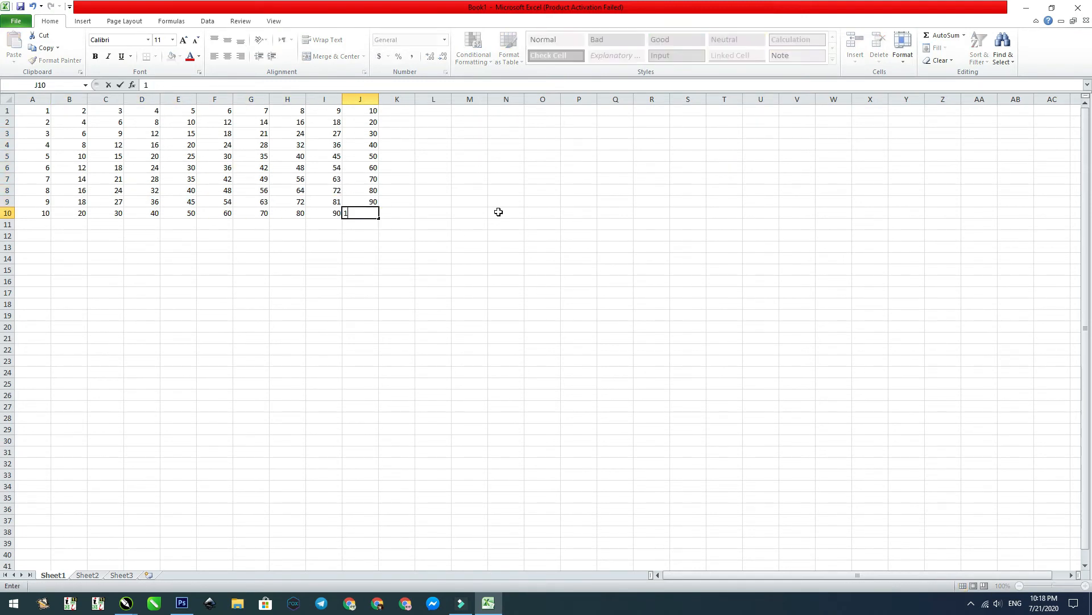
text(00)
click(255, 156)
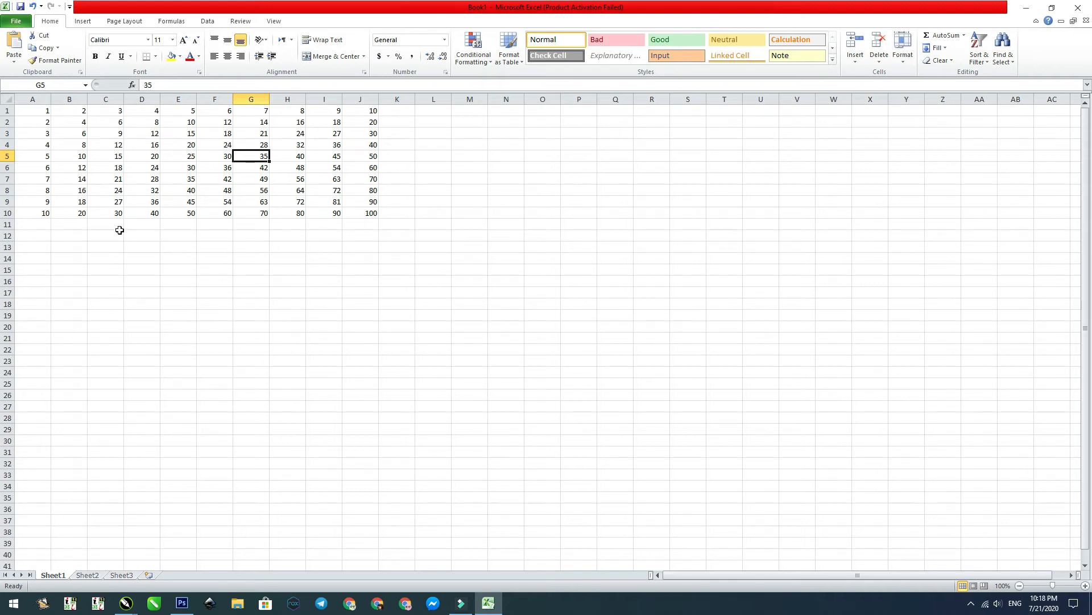
Step: Copy the multiplication table in cells A1 to J10 and switch back to CorelDRAW
drag(34, 108, 364, 213)
right_click(362, 214)
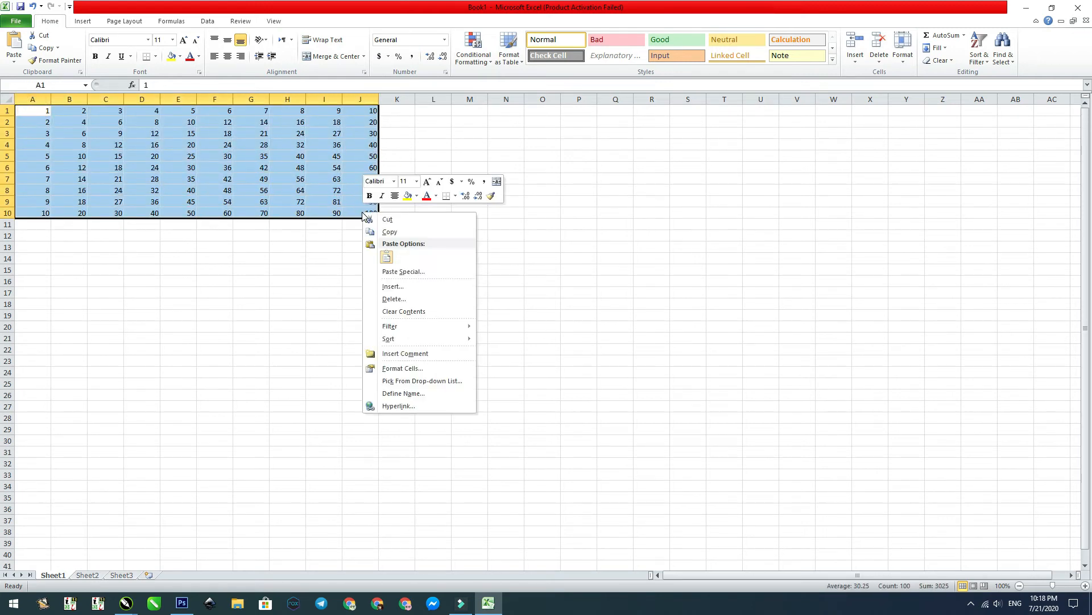
click(390, 232)
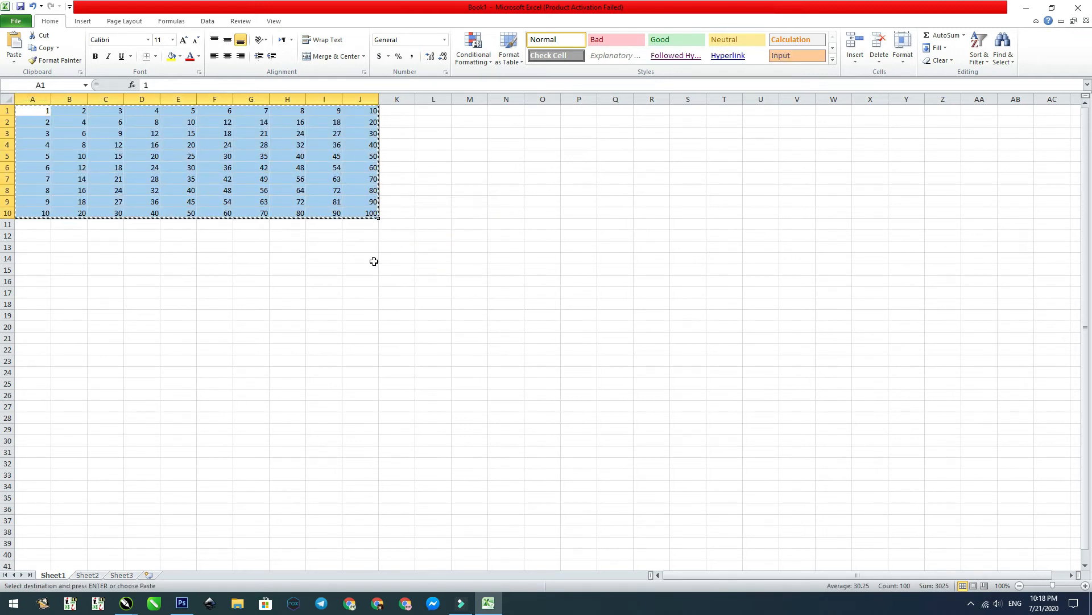
click(126, 602)
click(89, 549)
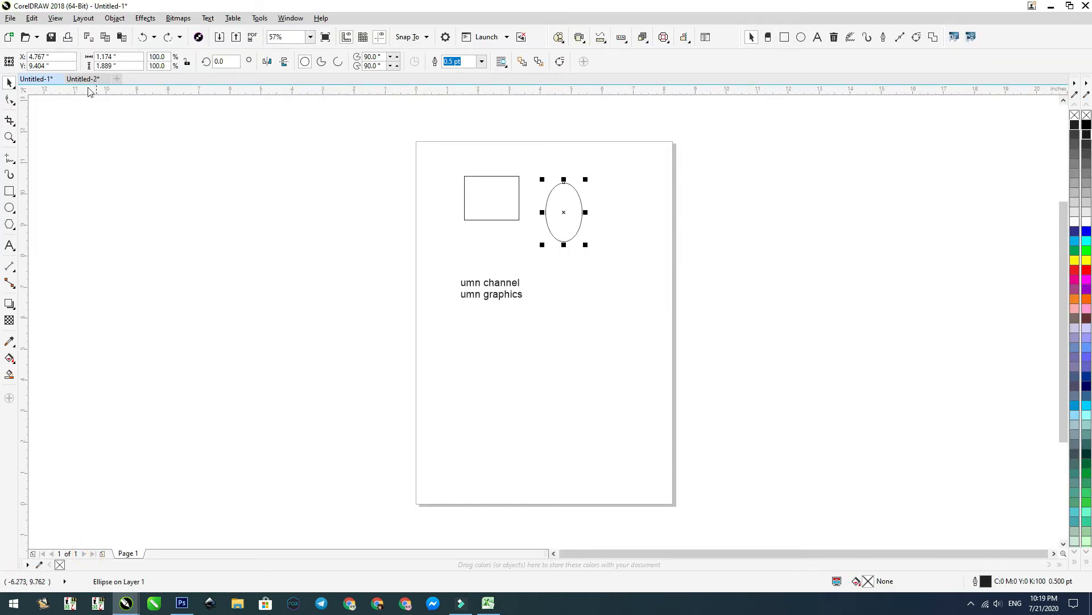
Step: Paste the copied Excel cells onto the Untitled-1 page and move the table below the text
click(32, 18)
click(48, 111)
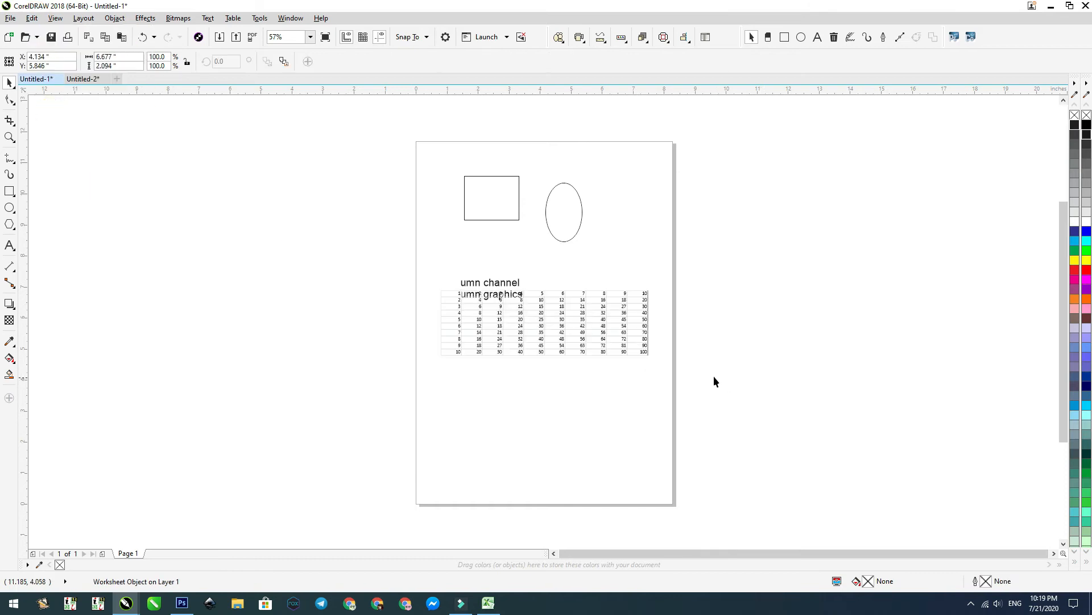
drag(565, 337, 563, 398)
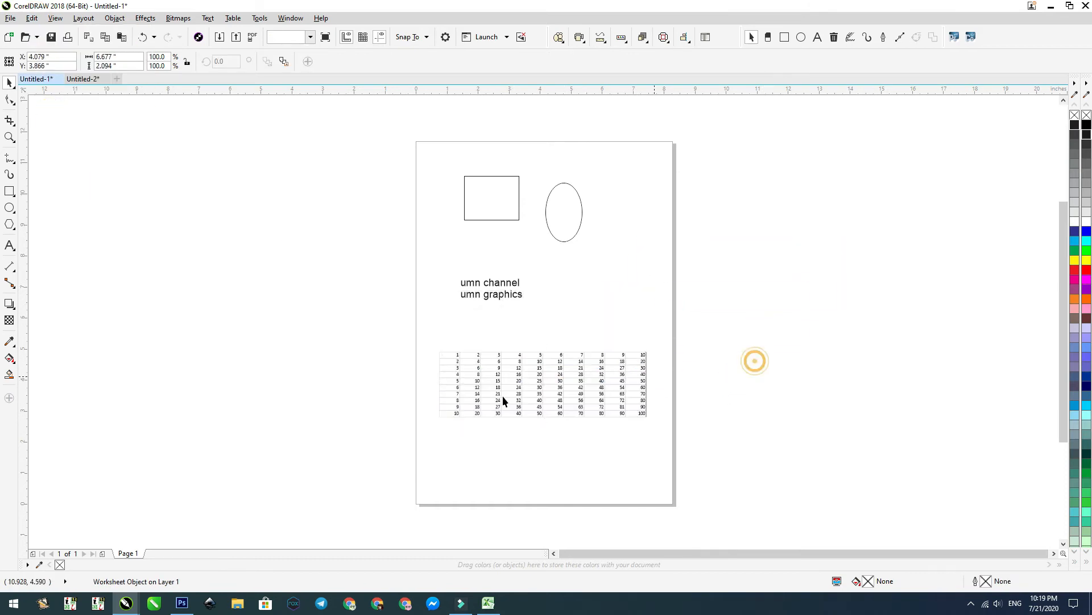
Step: Try to edit the numbers in the pasted table with the Text tool
key(F2)
drag(408, 324, 722, 463)
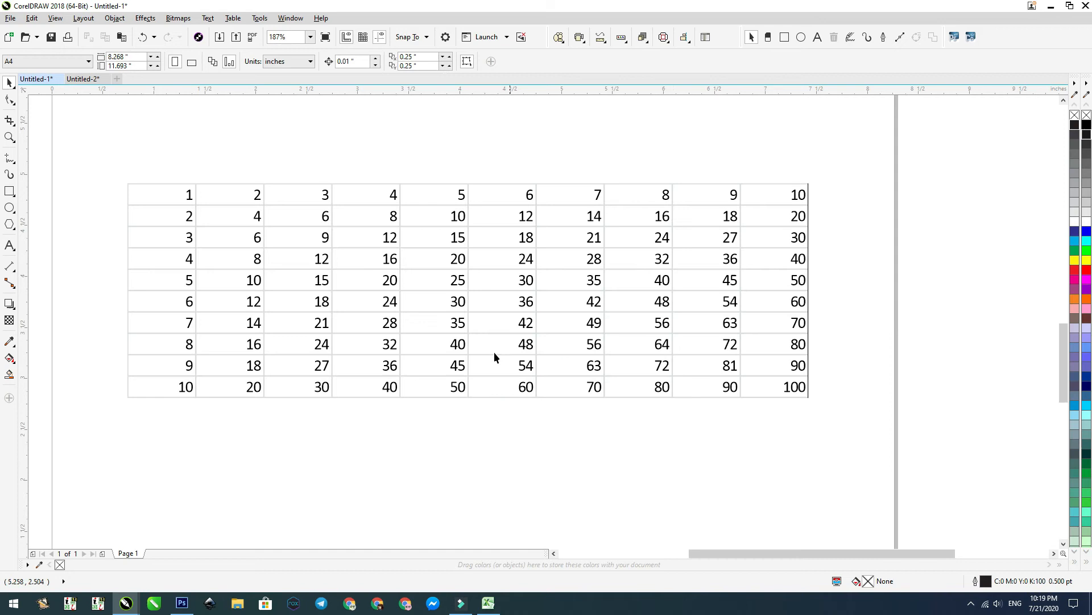
click(453, 277)
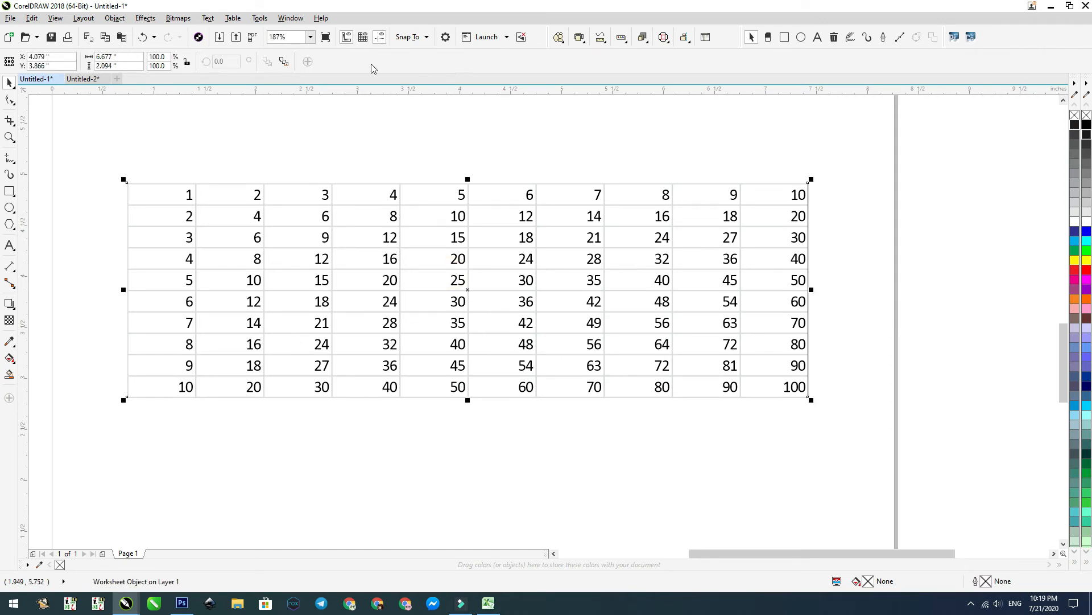
click(10, 246)
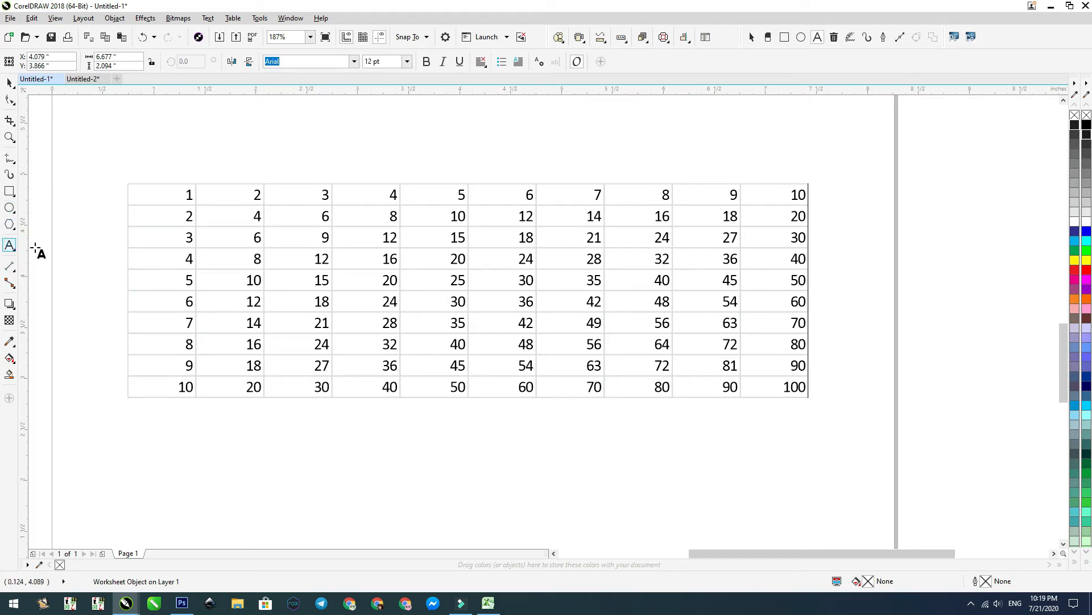
click(383, 238)
click(463, 304)
Step: Open the pasted worksheet object for editing in Excel and close it again
click(8, 83)
scroll(549, 210, down, 2)
click(543, 235)
double_click(543, 235)
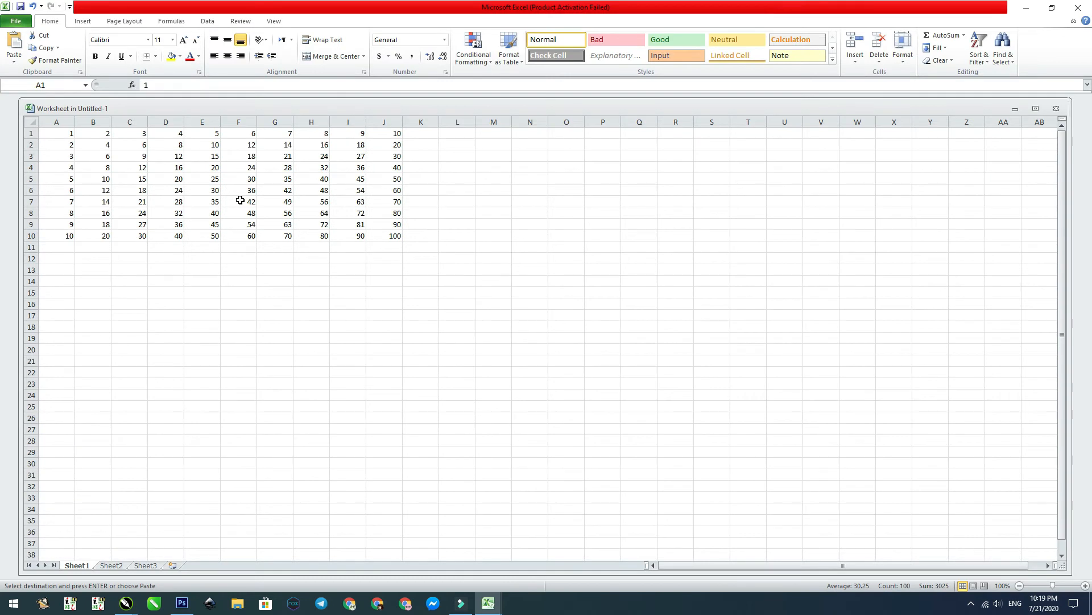
click(1077, 8)
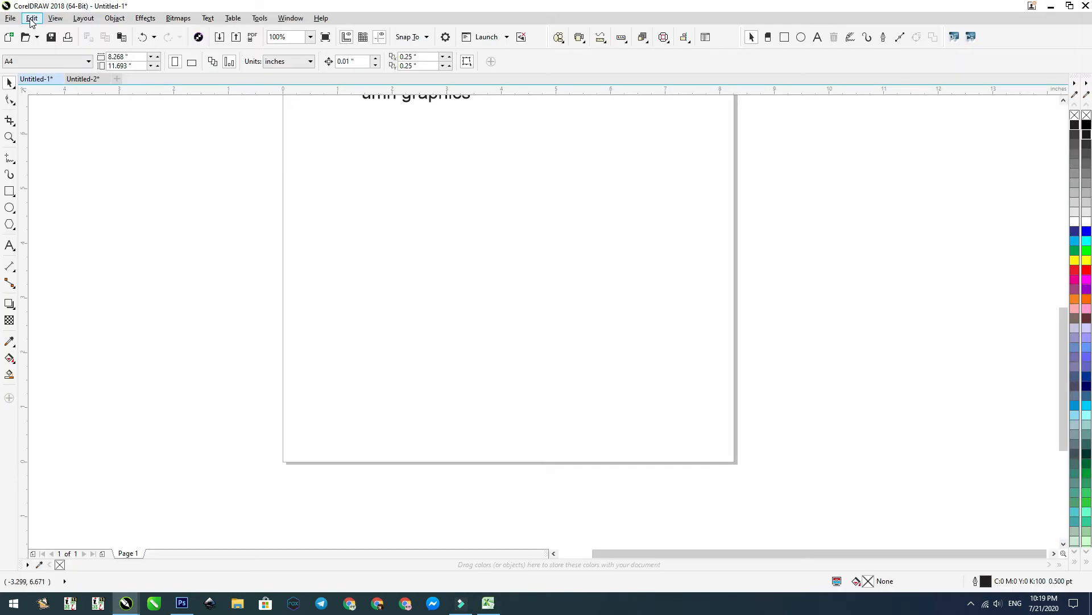
Step: Use Paste Special to insert the copied cells as Rich Text Format, maintaining fonts and formatting and importing tables as Tables
click(31, 18)
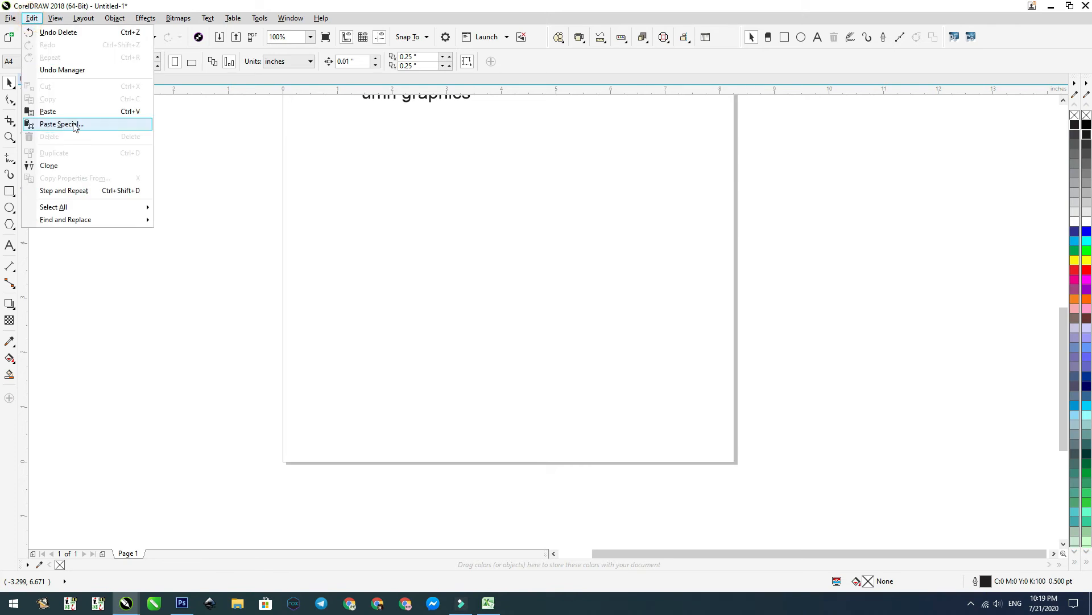
click(67, 125)
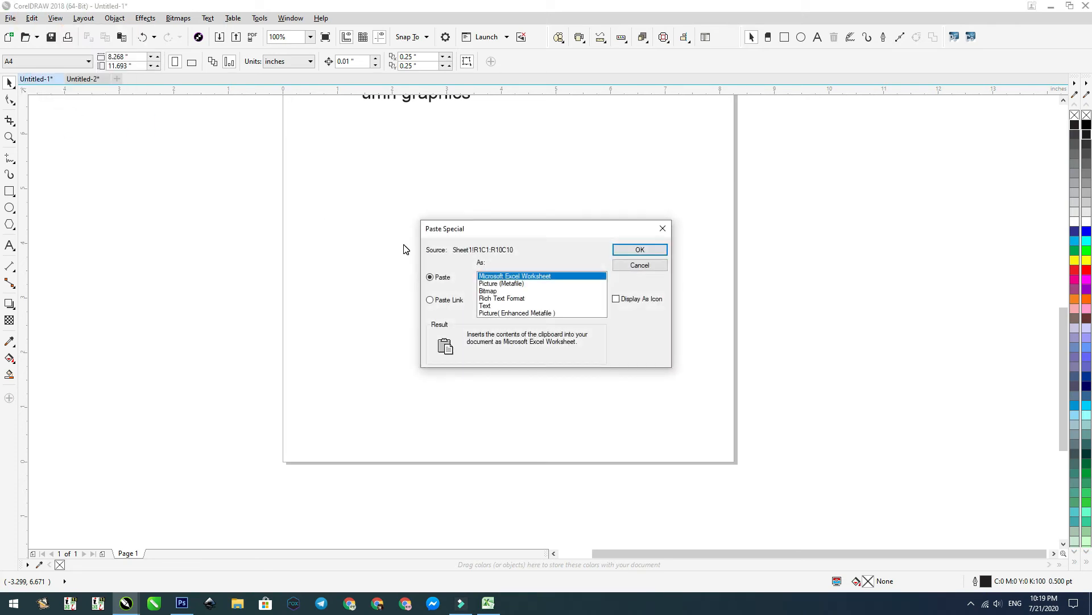
drag(539, 237, 519, 209)
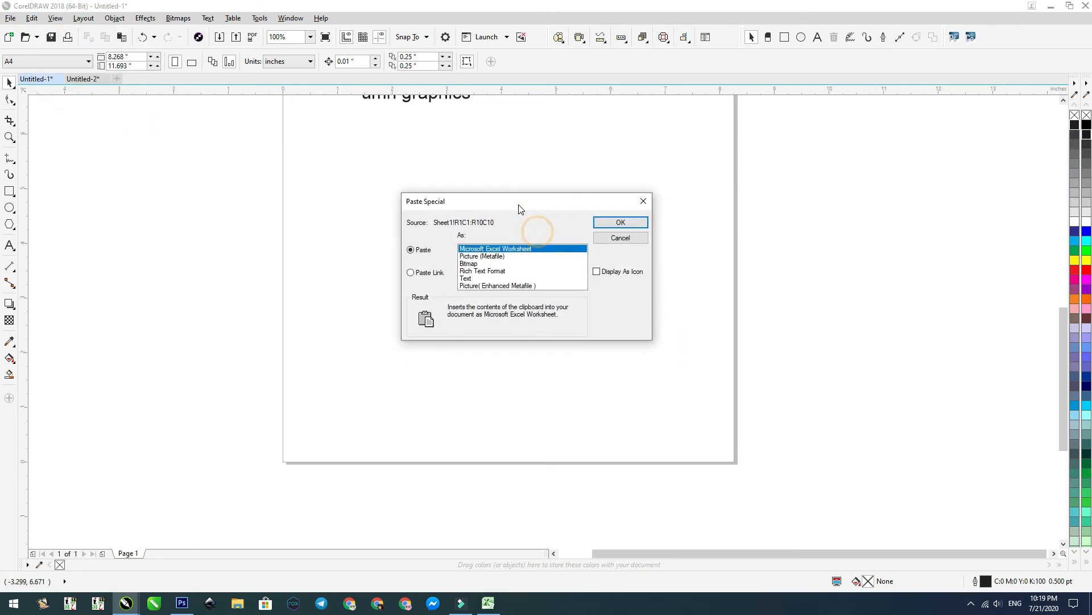
click(496, 272)
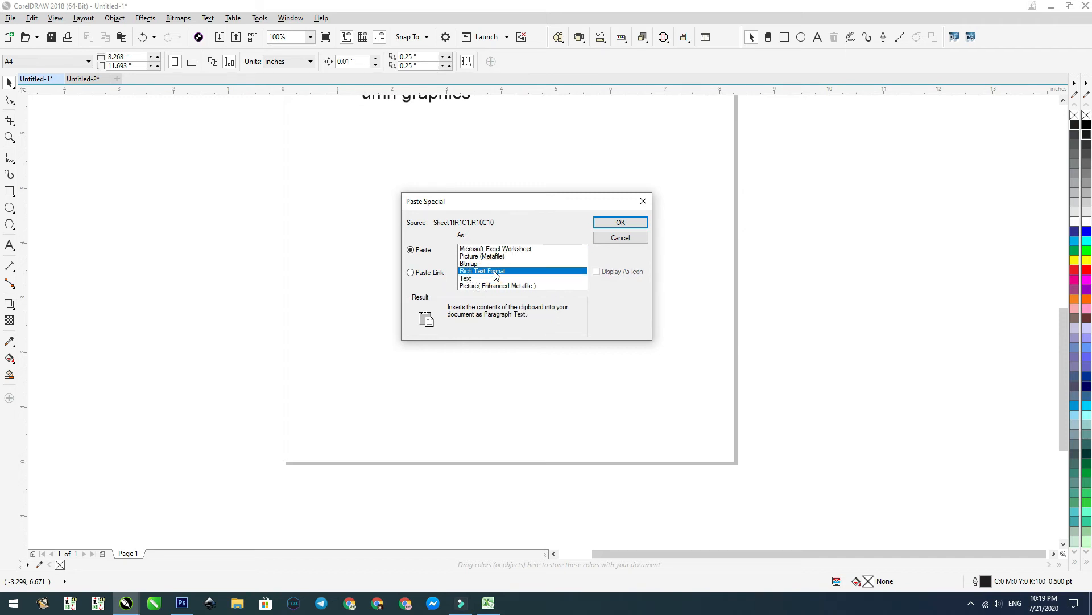
click(615, 222)
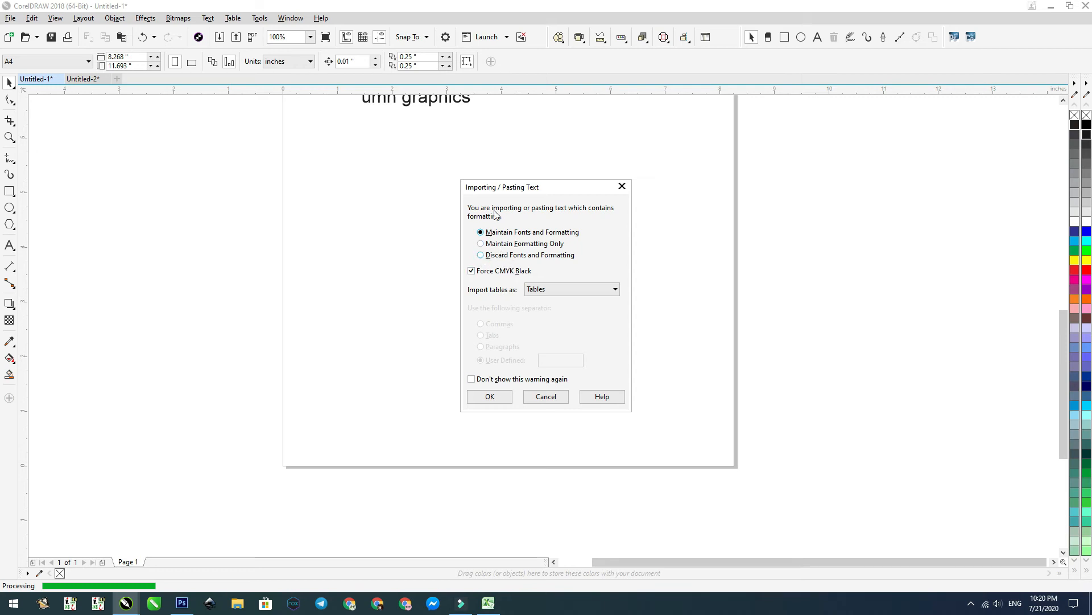
click(489, 396)
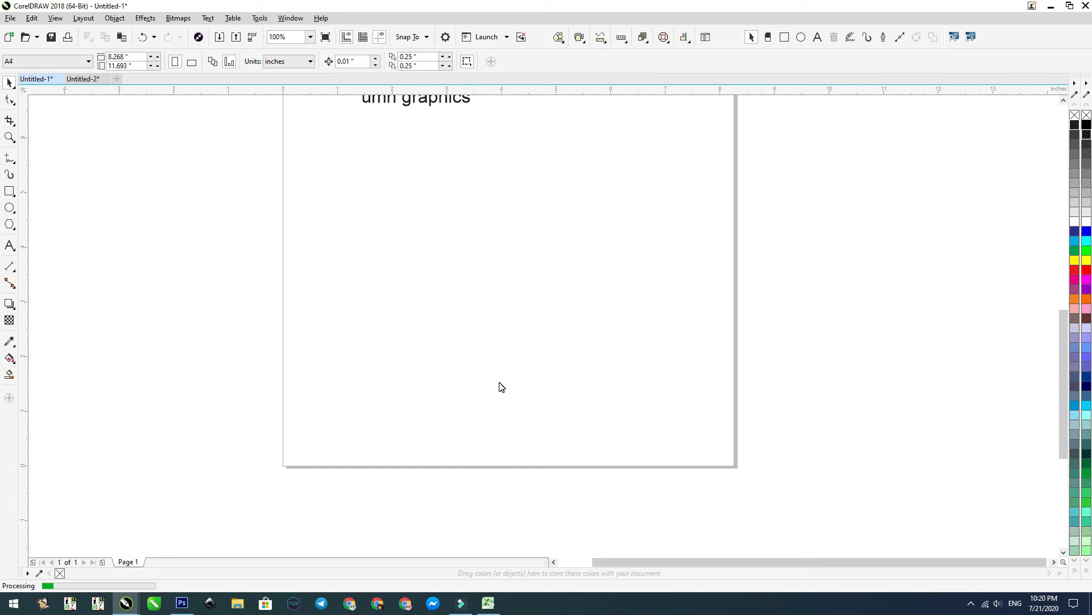
Step: Move the pasted table group below the umn graphics text and stretch it vertically to about 2.53 inches high
key(F4)
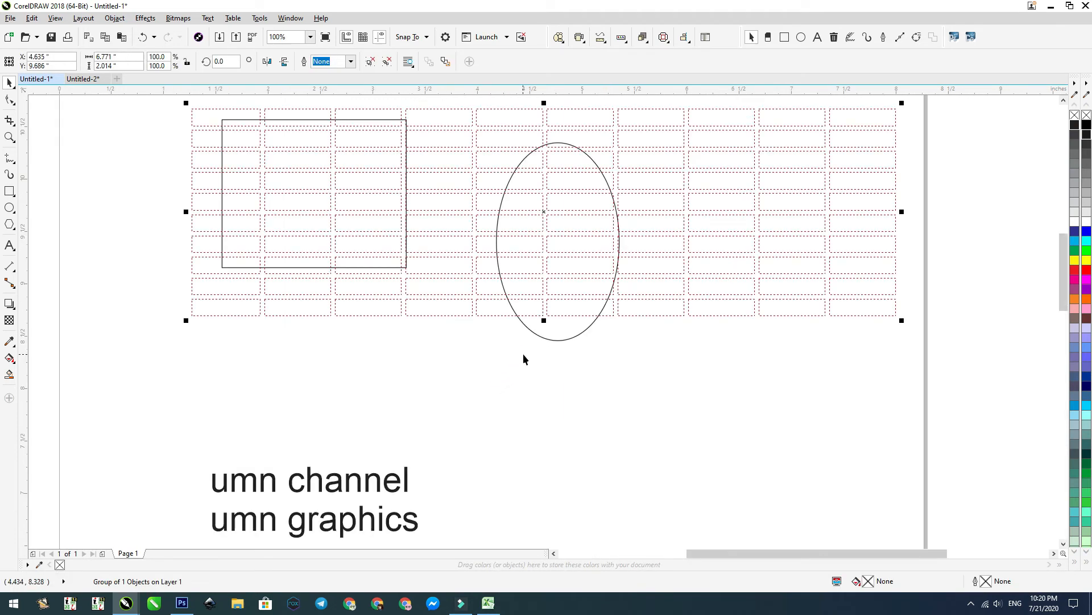
scroll(557, 158, down, 1)
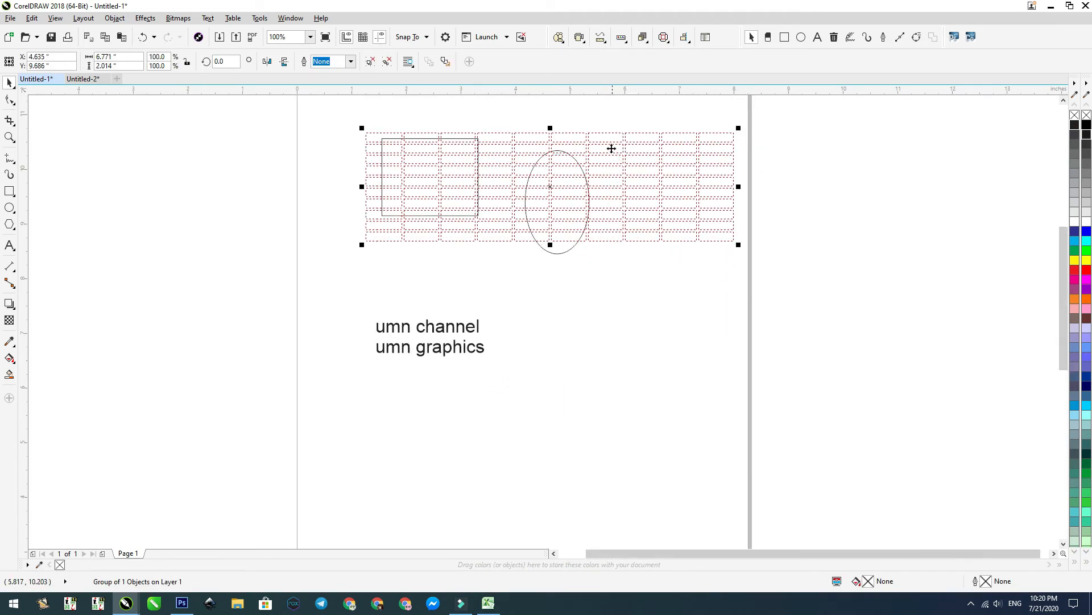
key(F2)
drag(284, 365, 763, 529)
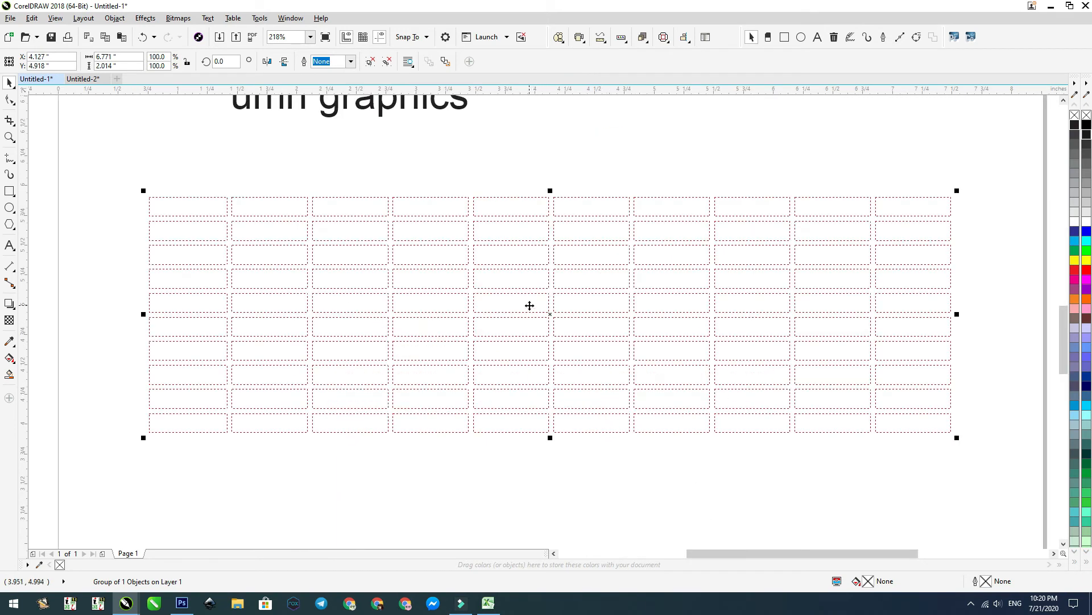
key(F3)
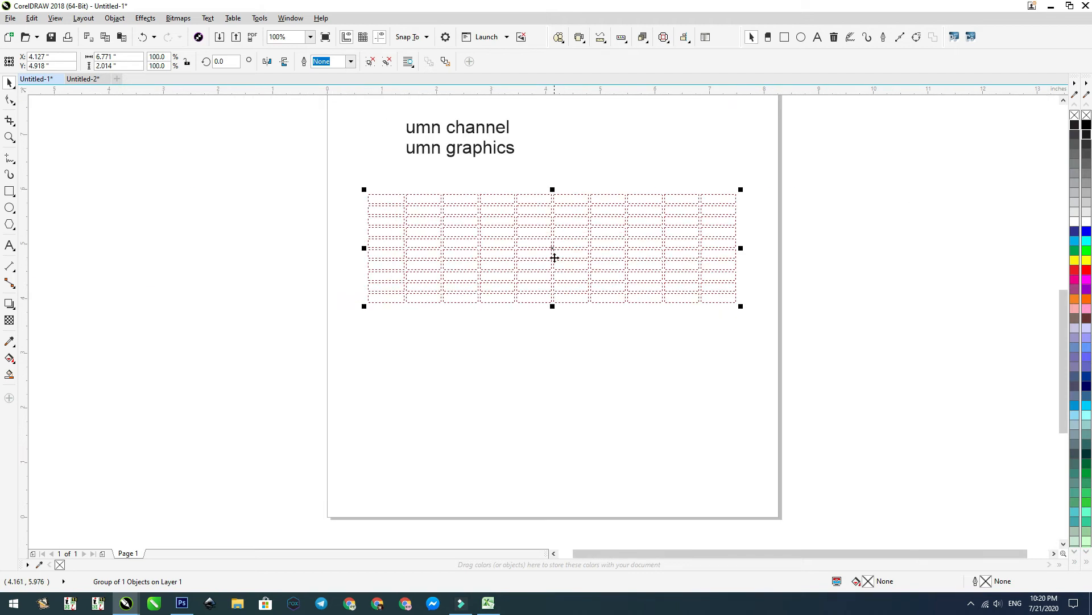
drag(552, 306, 552, 336)
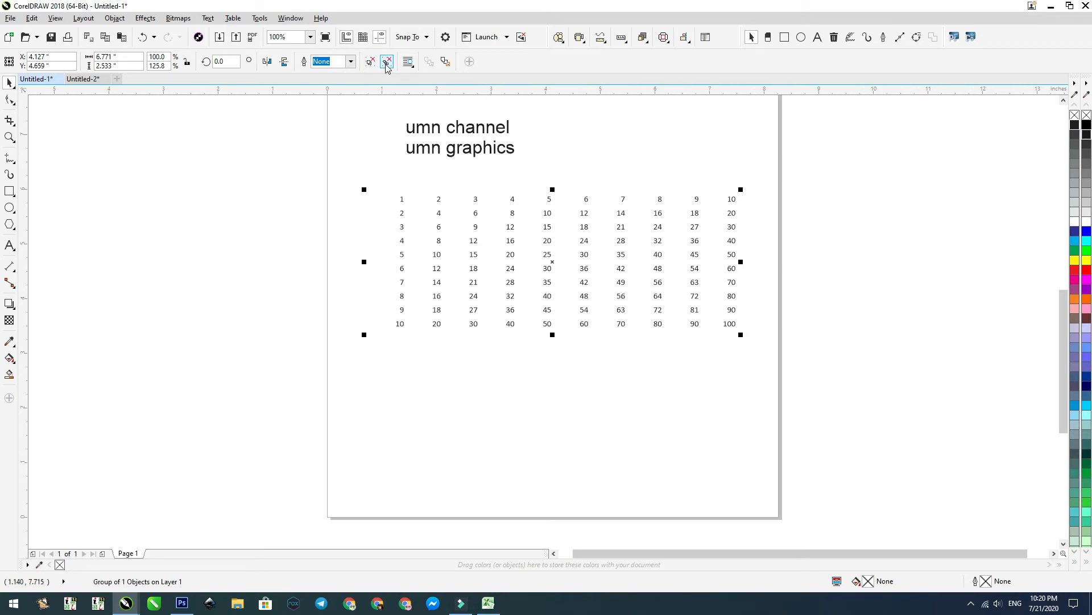
Step: Paste the copied Excel cells as a worksheet object and place it below the existing table near the page's lower edge
scroll(666, 313, down, 1)
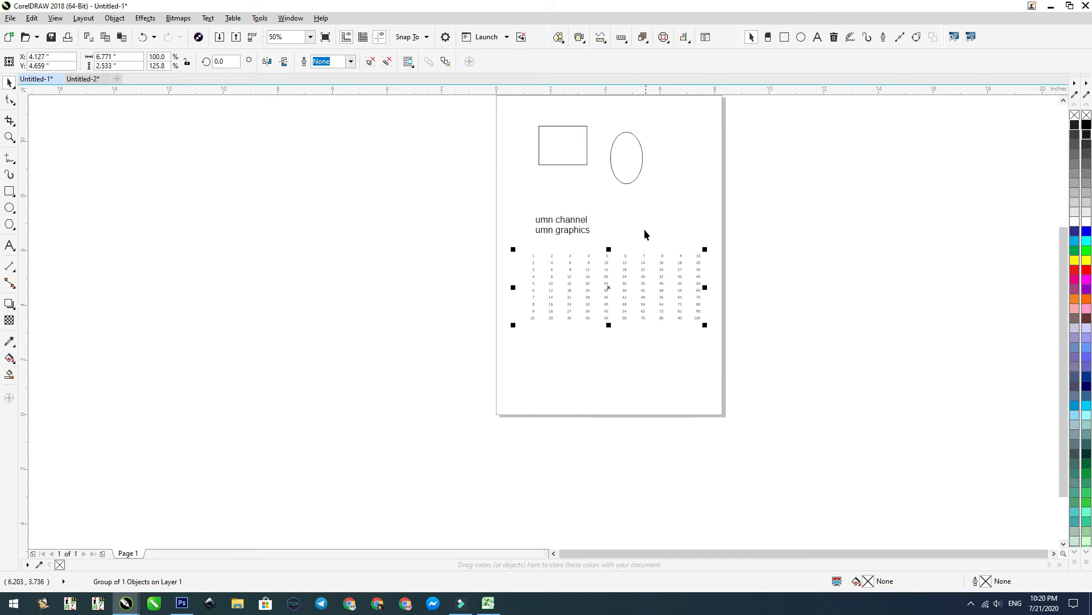
click(672, 369)
key(ctrl+v)
drag(641, 230, 659, 395)
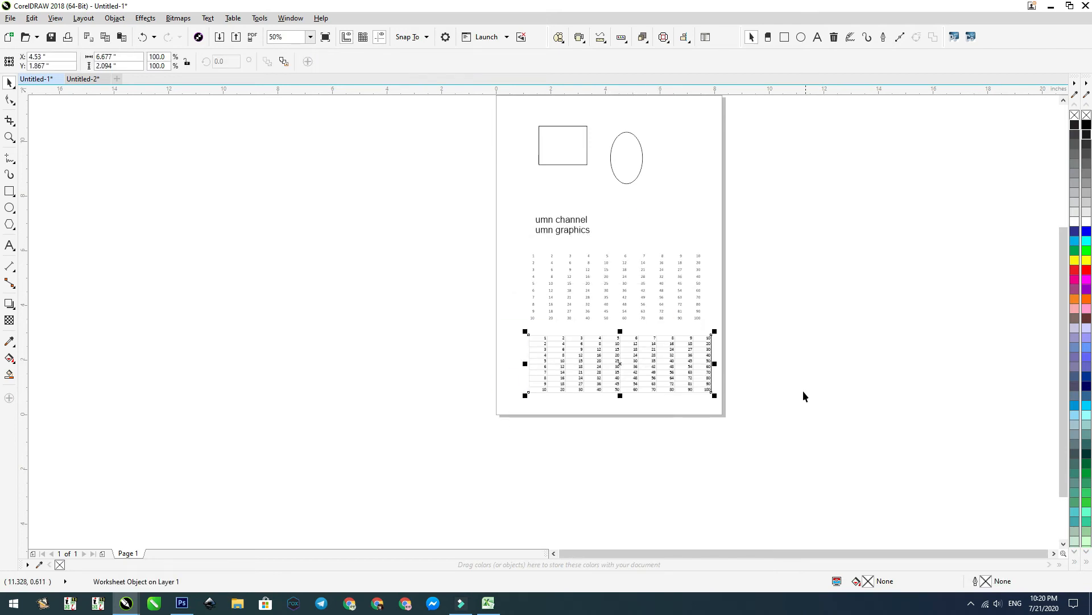
Step: Compare the pasted table group with the worksheet object, and ungroup the upper table group
click(643, 292)
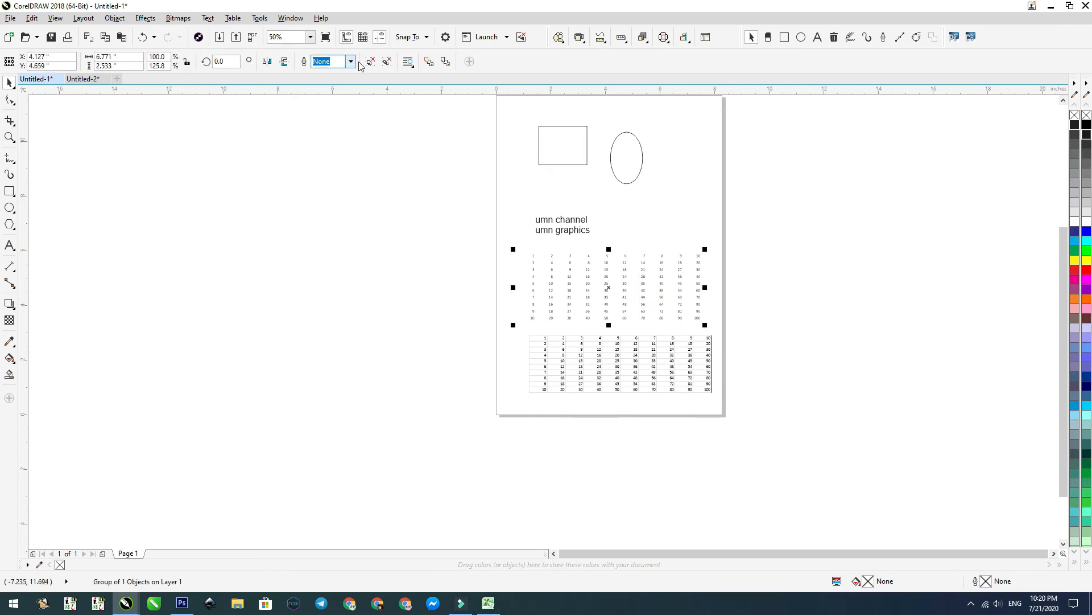
click(602, 354)
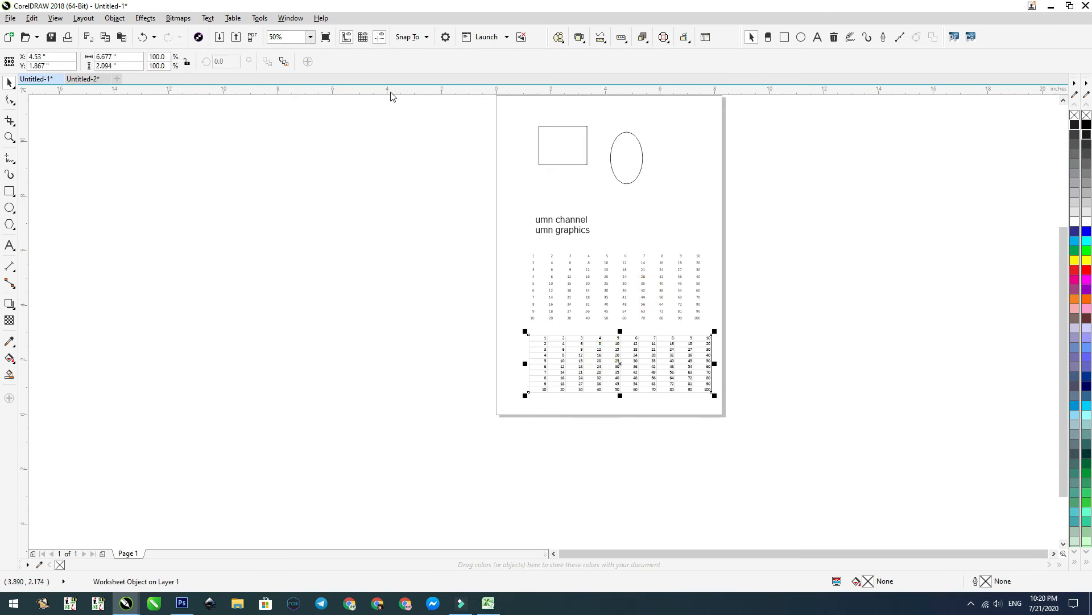
click(805, 253)
click(607, 287)
click(605, 367)
click(630, 299)
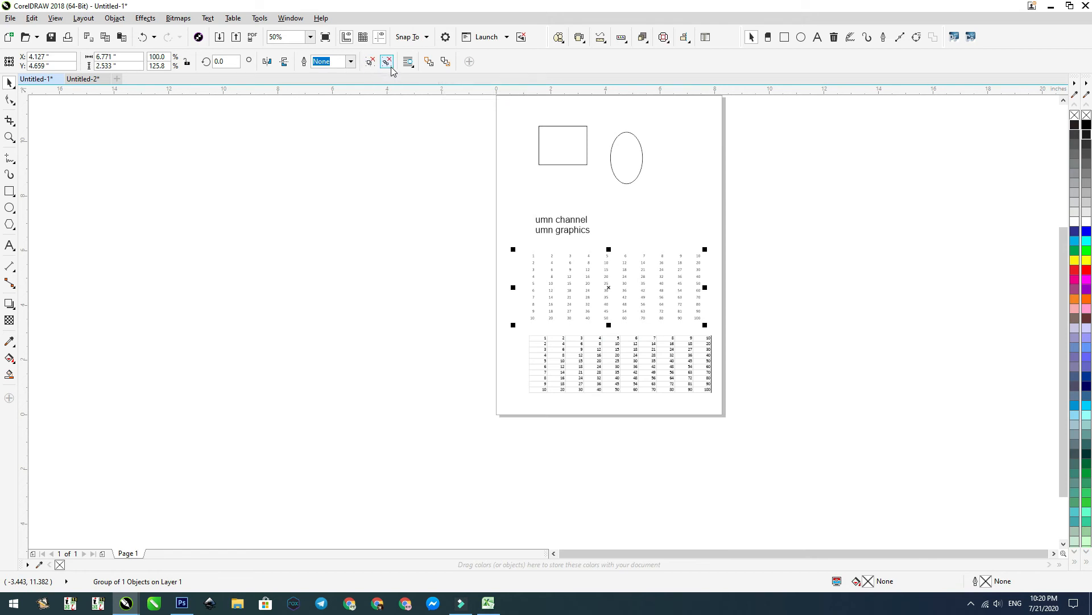
key(ctrl+u)
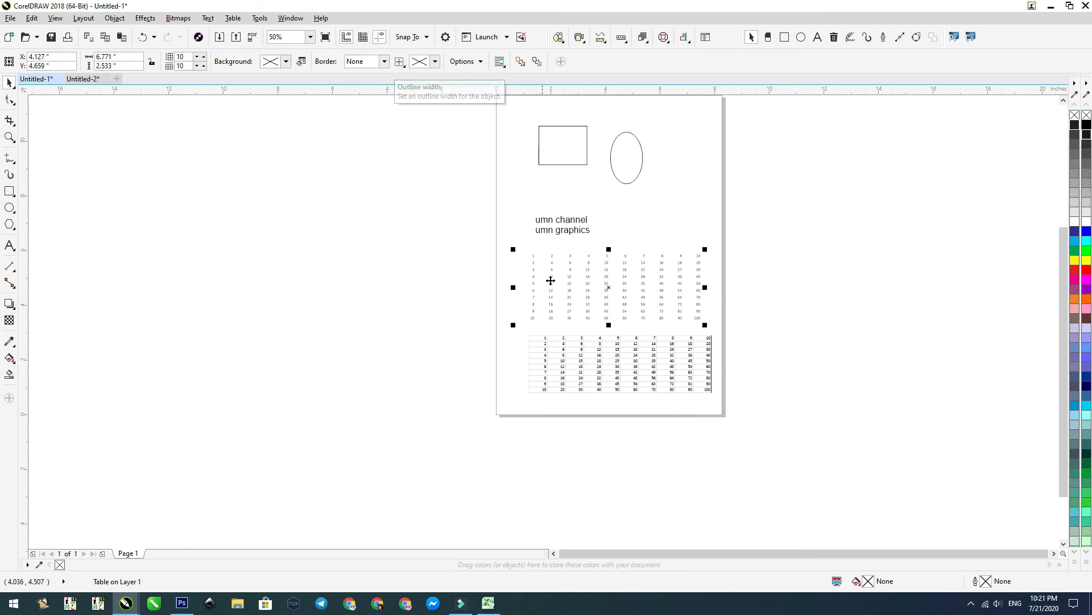
Step: Set the upper table's border selection to All and its border color to black with K 100
click(402, 64)
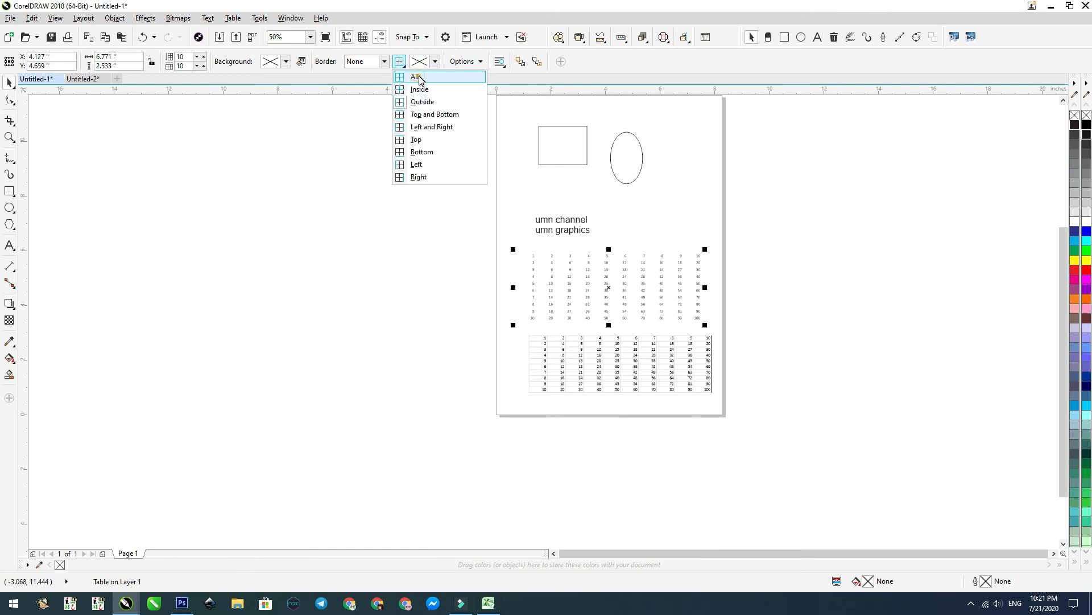
click(419, 78)
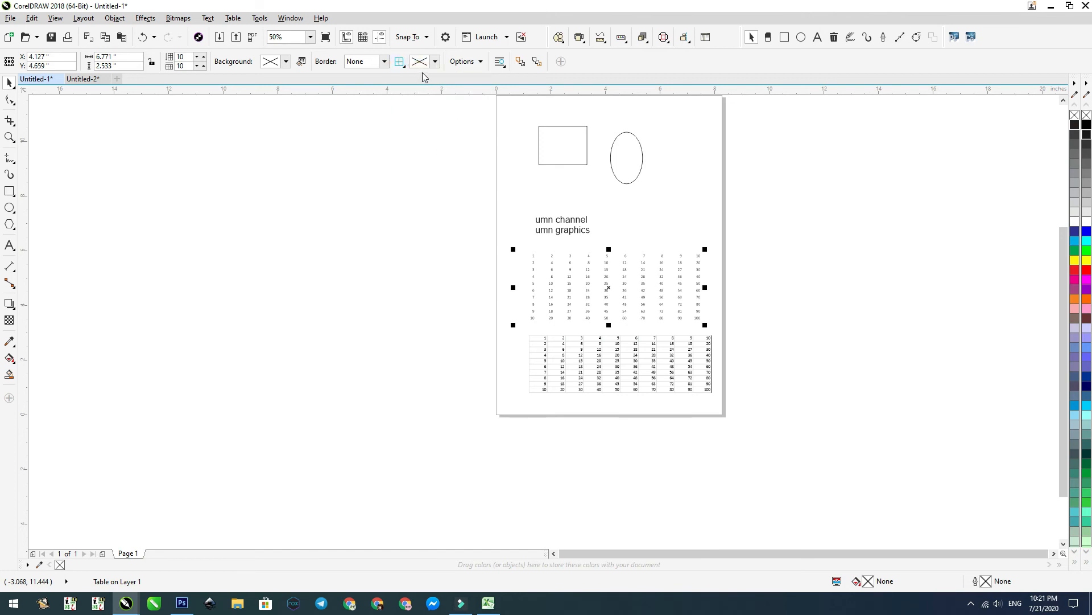
click(422, 61)
click(532, 180)
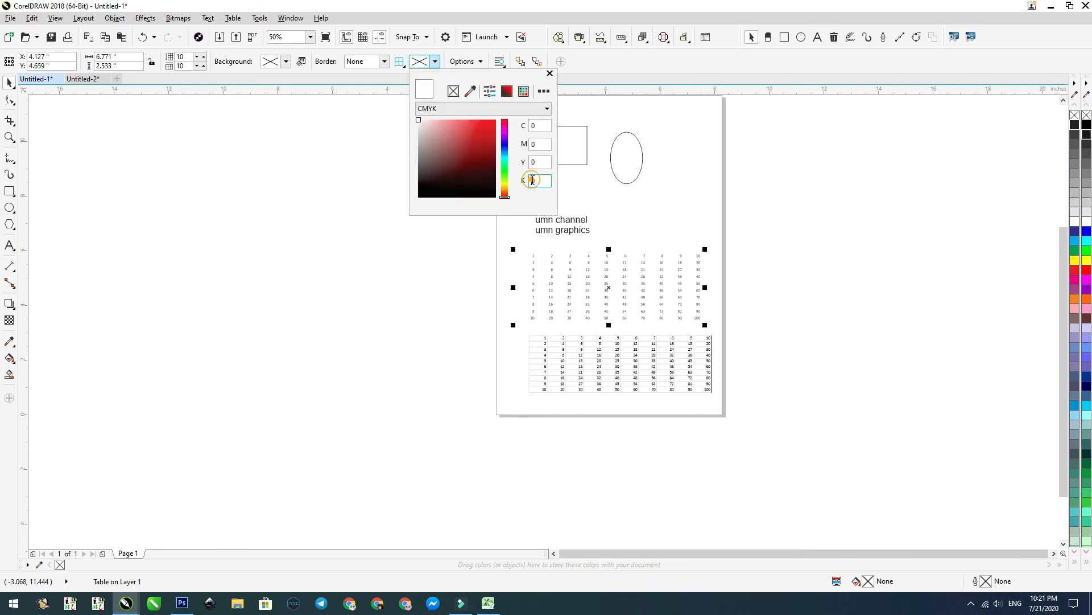
text(100)
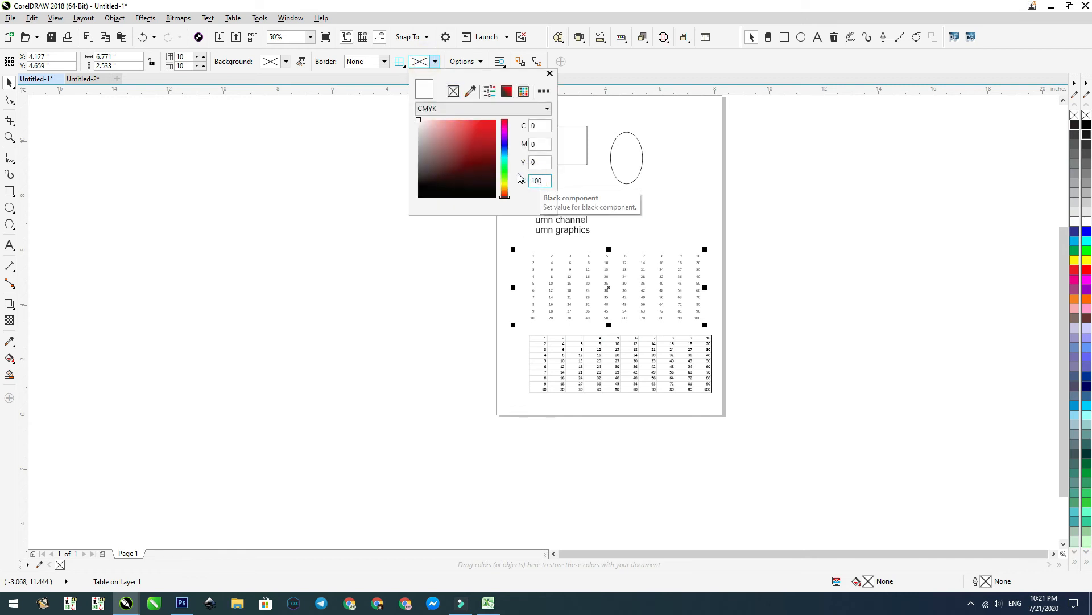
click(538, 161)
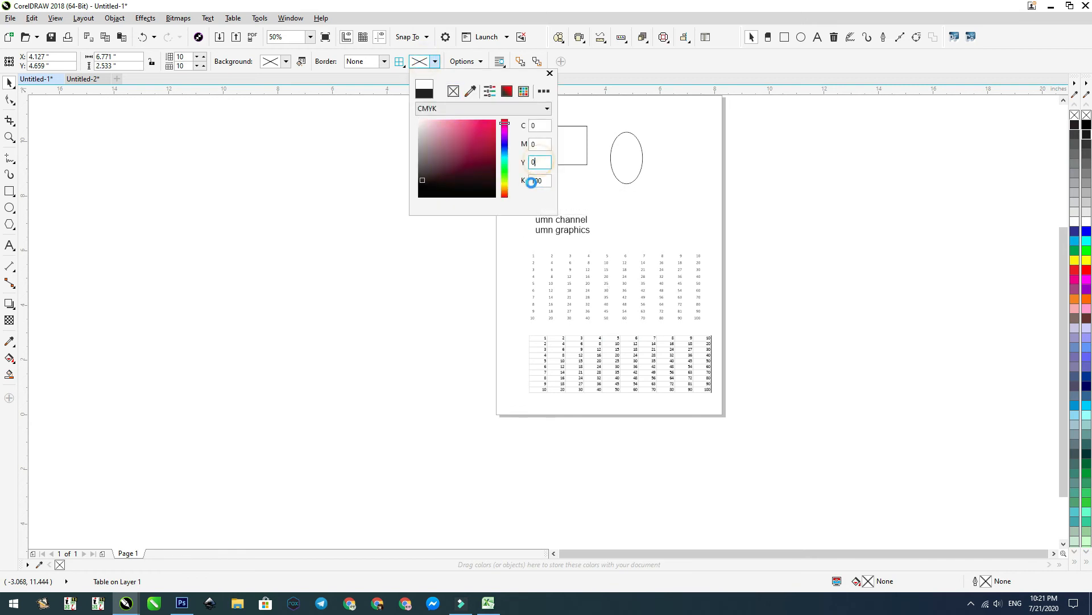
Step: Apply a 0.5 pt border width to the upper table's inner lines and outer edges
click(385, 62)
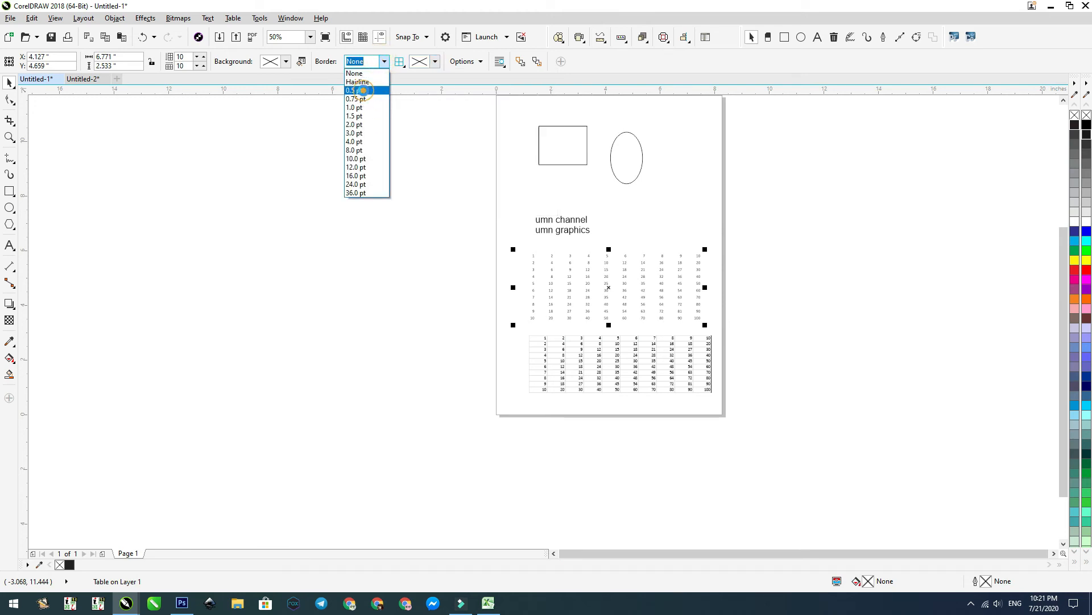
click(358, 90)
click(748, 287)
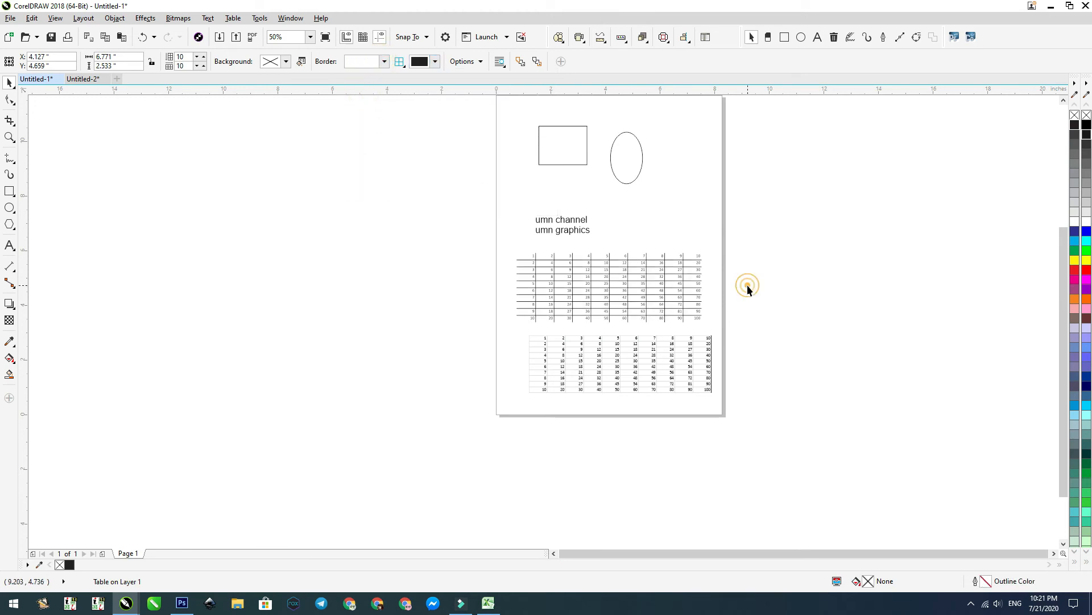
click(592, 299)
click(608, 266)
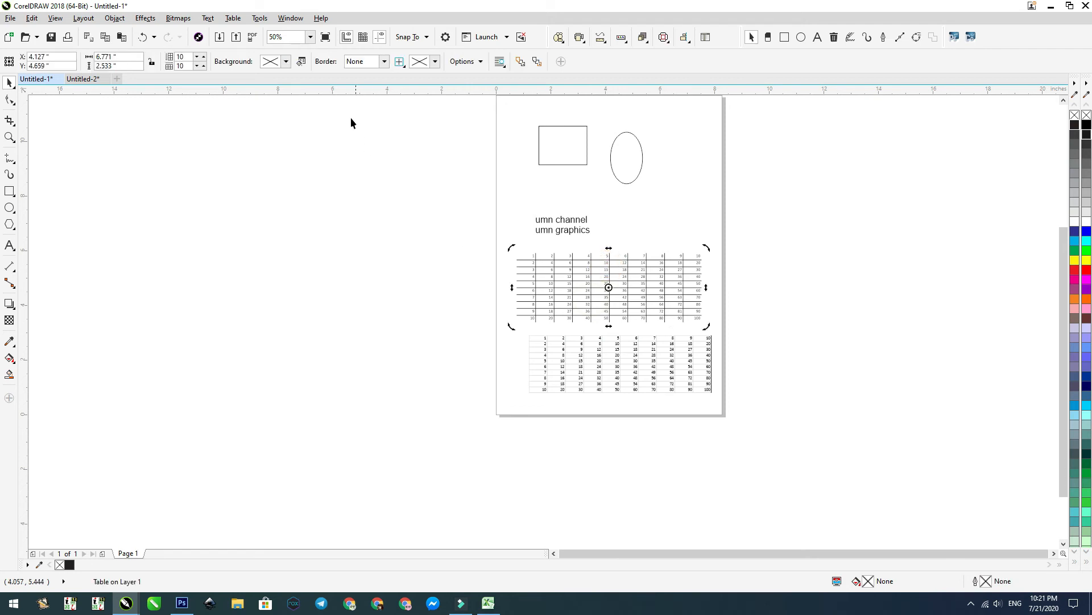
click(384, 63)
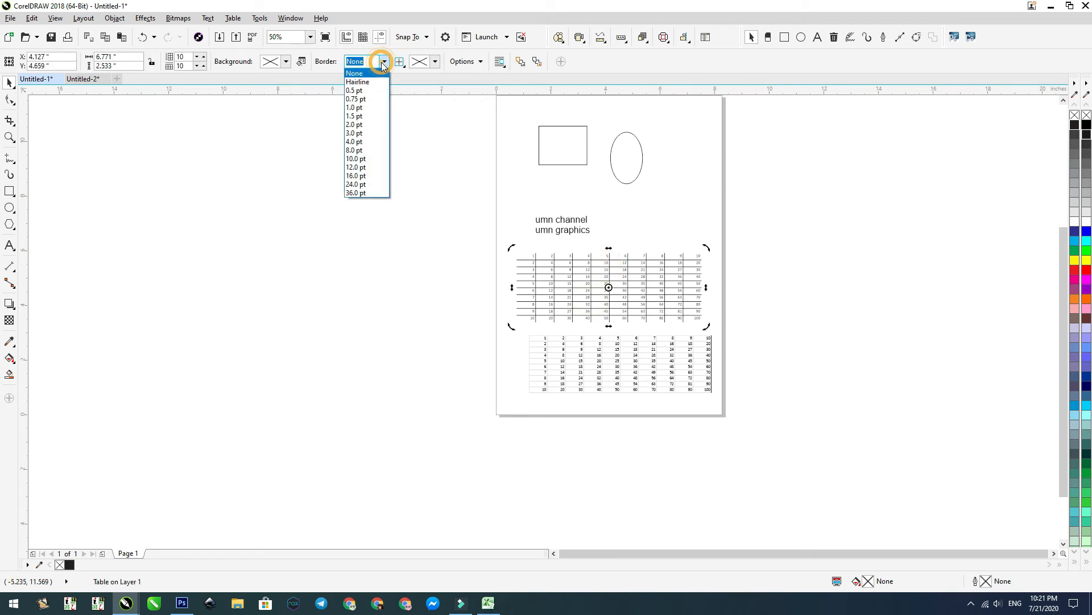
click(375, 92)
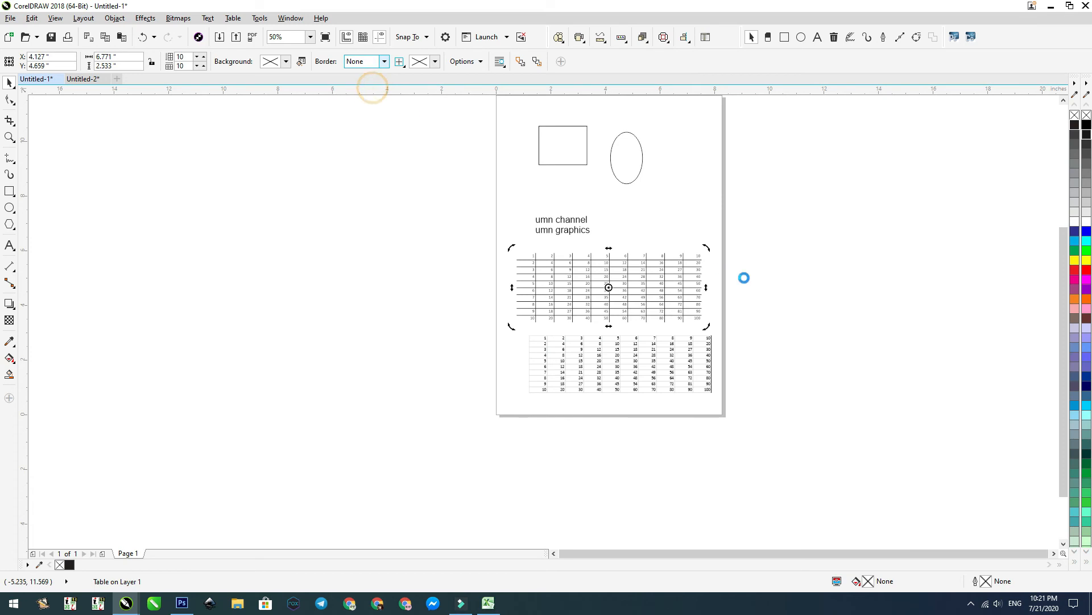
click(781, 282)
Step: Resize the bordered table to about 3.09 inches wide and 2.46 inches high
drag(761, 360, 492, 227)
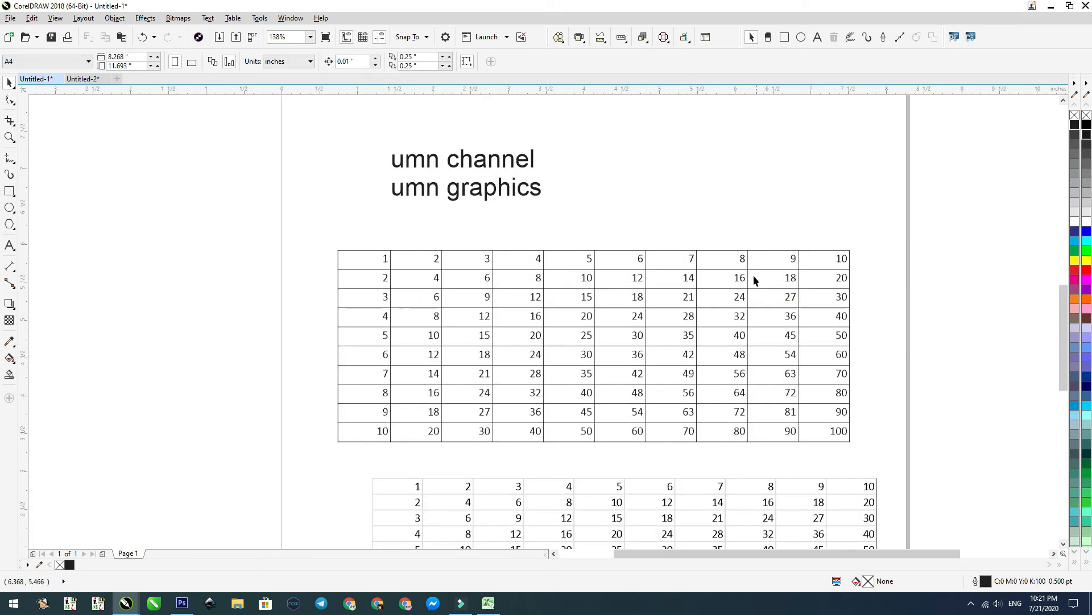
click(594, 281)
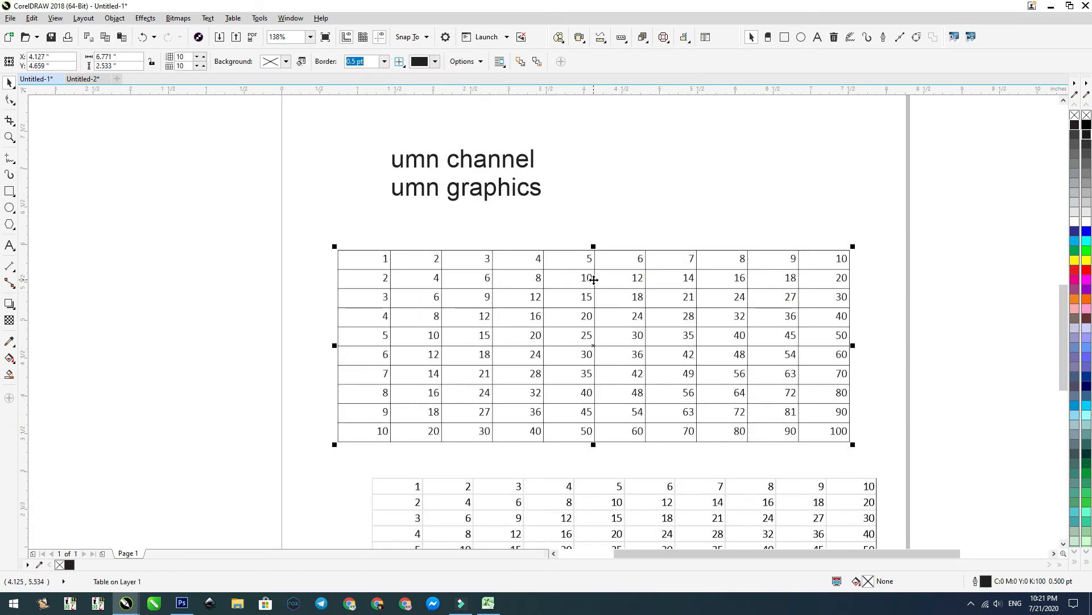
drag(856, 346, 837, 357)
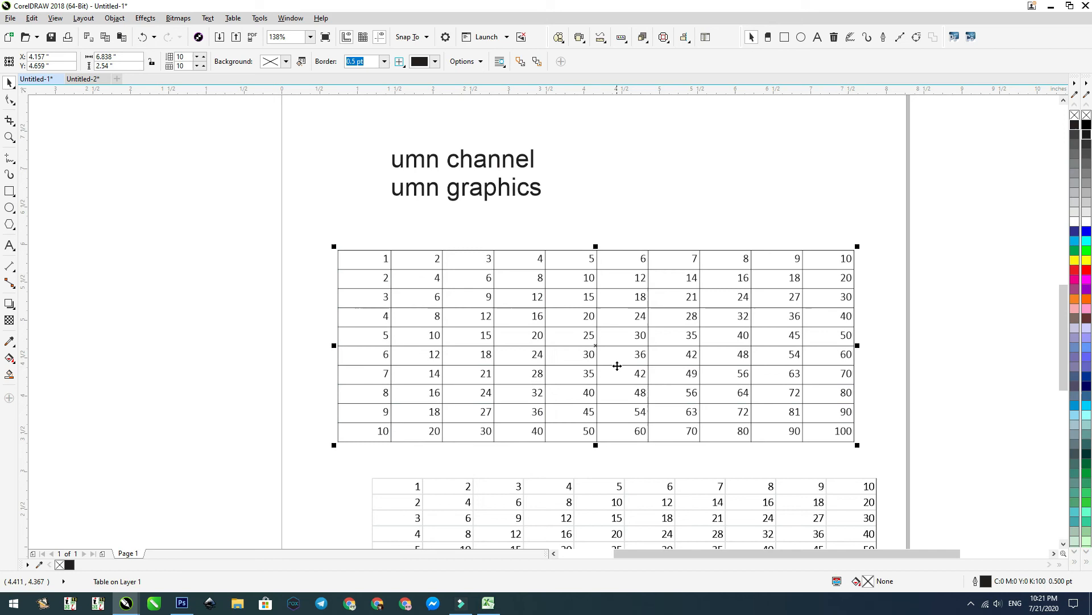
drag(858, 346, 505, 351)
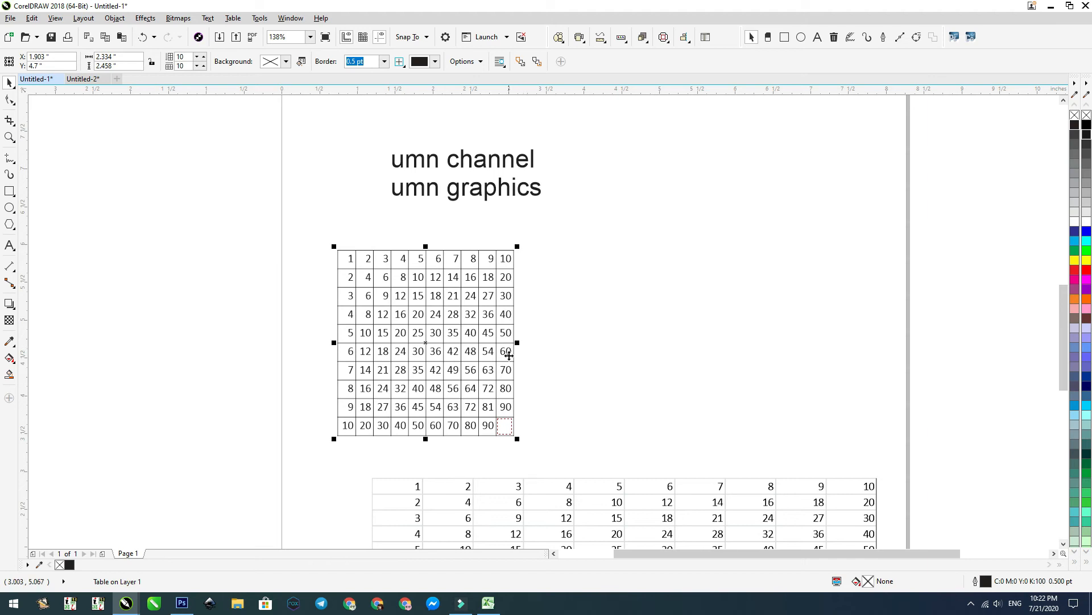
drag(517, 342, 578, 349)
click(628, 395)
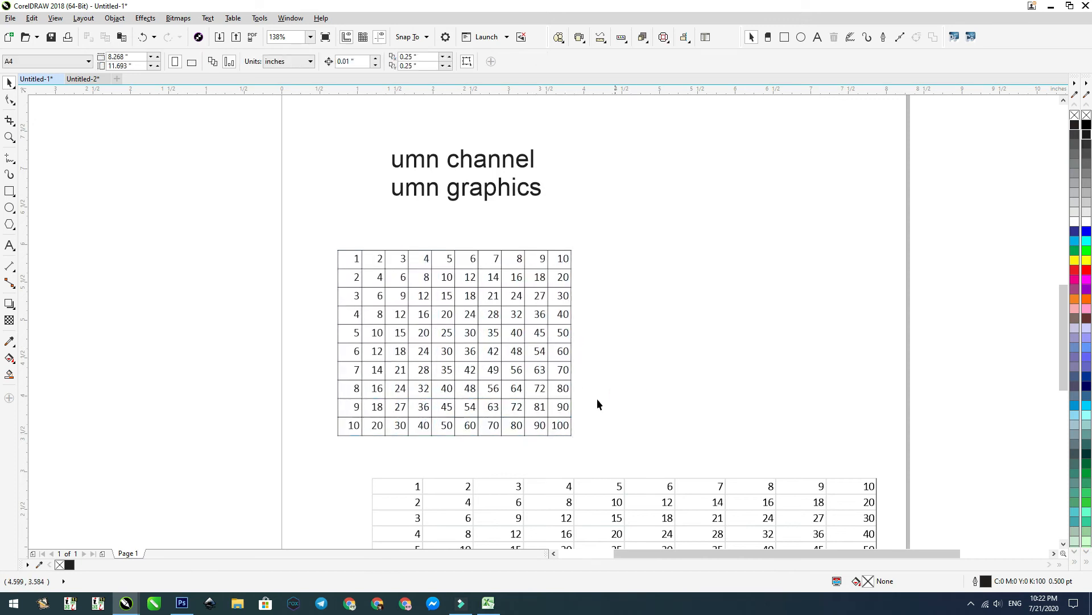
Step: Check the source cells in Excel, return to CorelDRAW and move the bordered table slightly up, to about Y 4.91 inches
drag(285, 212, 721, 485)
scroll(425, 303, down, 2)
click(426, 304)
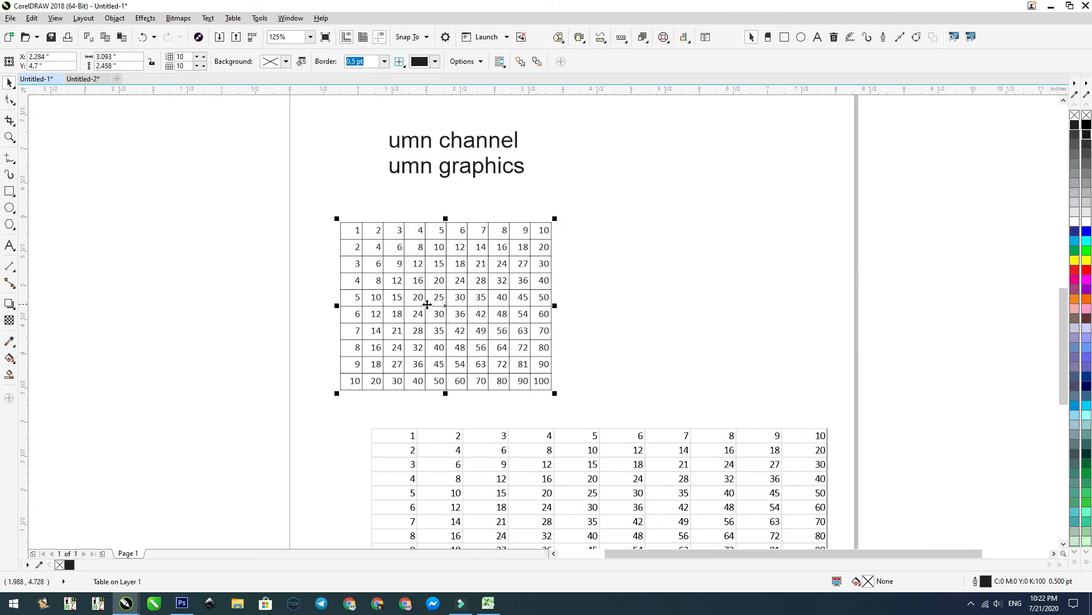
click(488, 602)
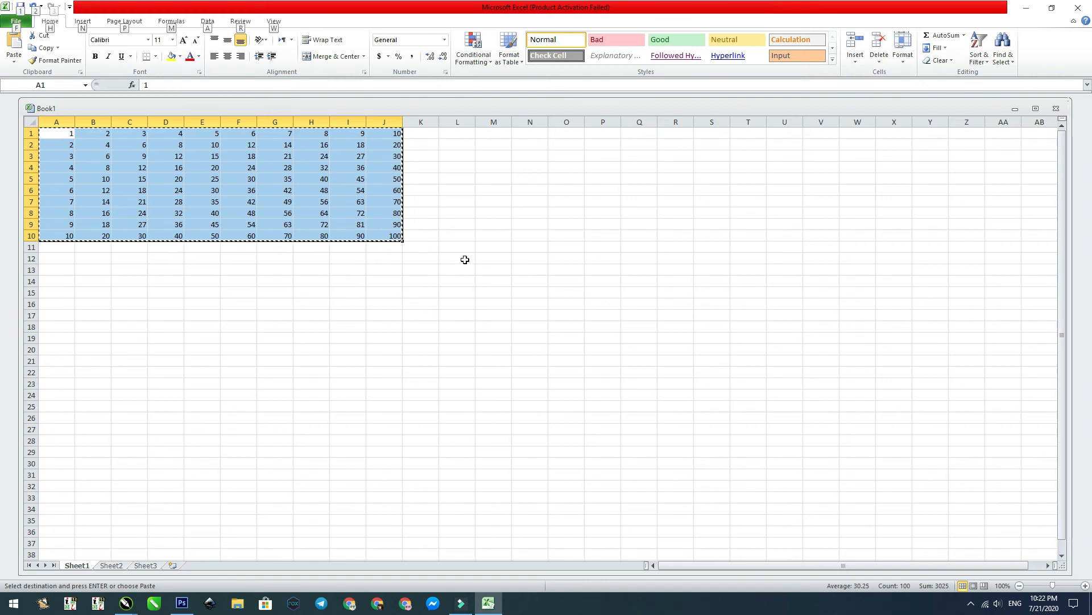
key(alt+Tab)
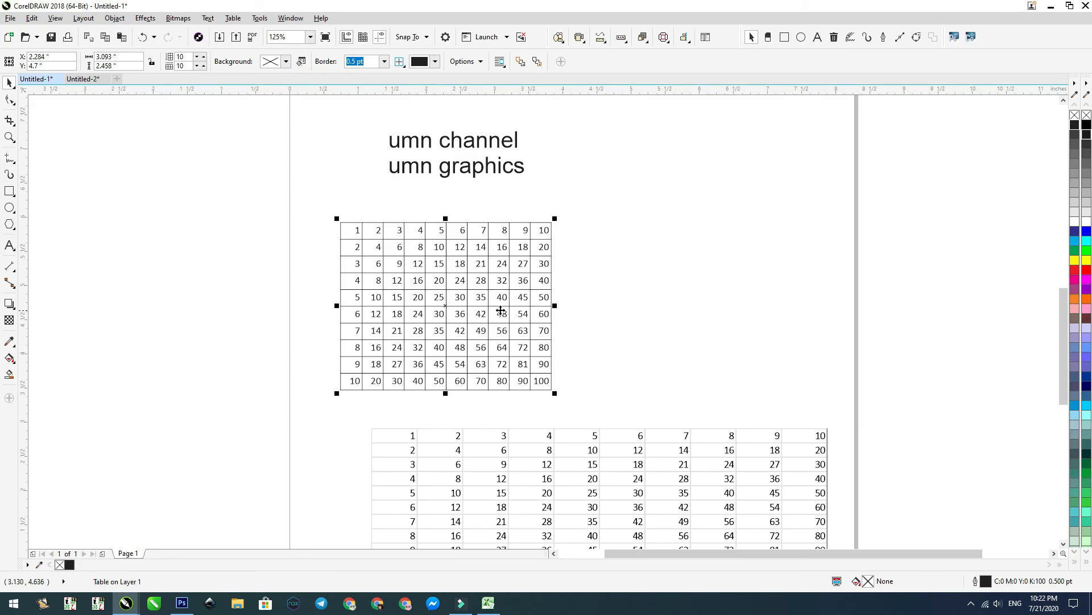
drag(446, 304, 474, 209)
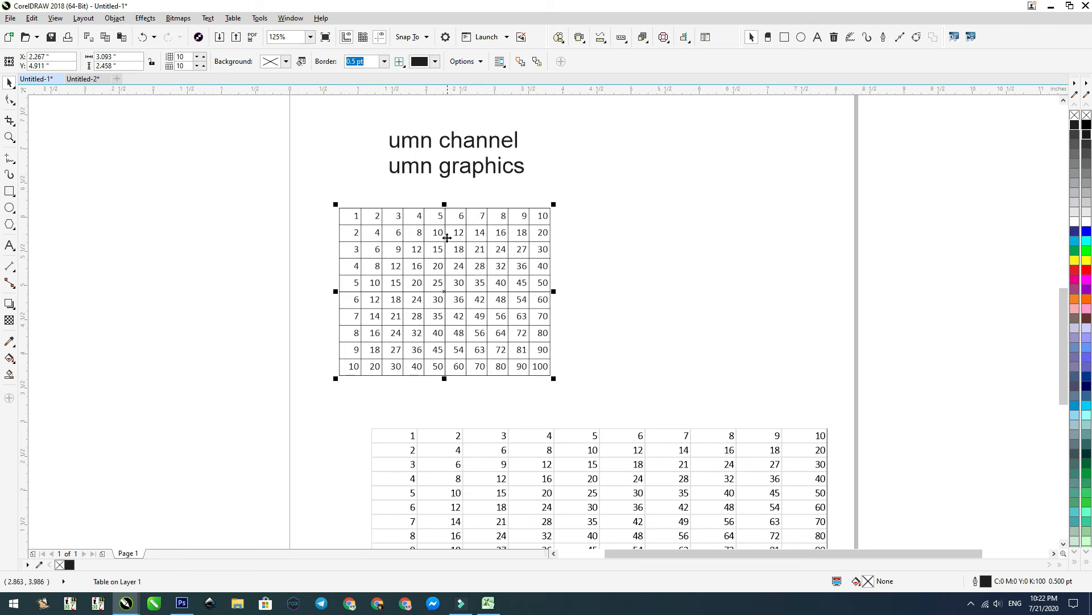
Step: Switch to Excel, center-align the numbers in cells A1:J10, and return to CorelDRAW
key(alt+Tab)
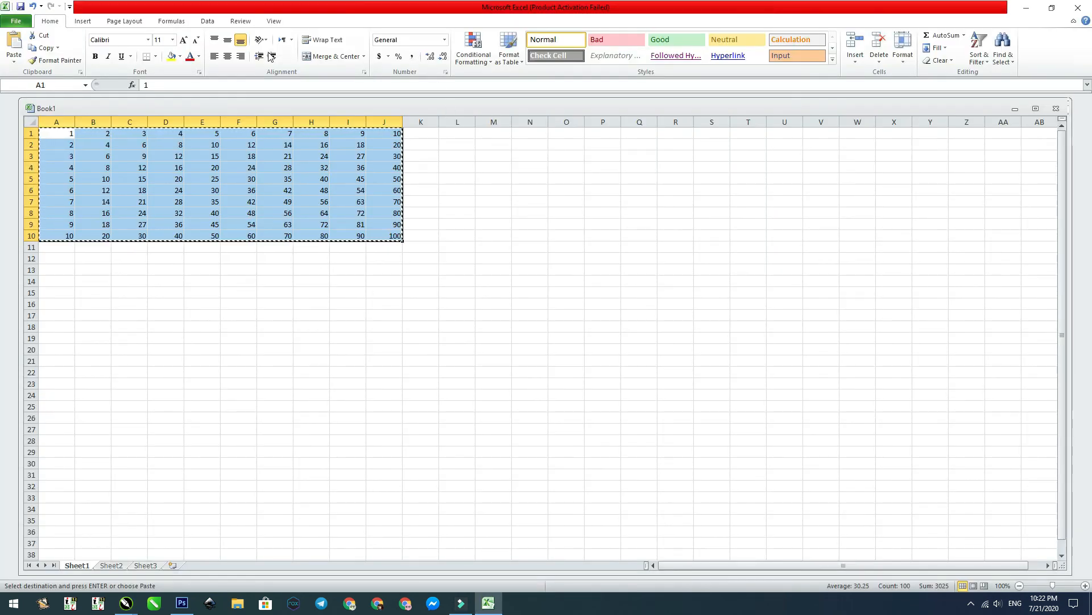
click(227, 56)
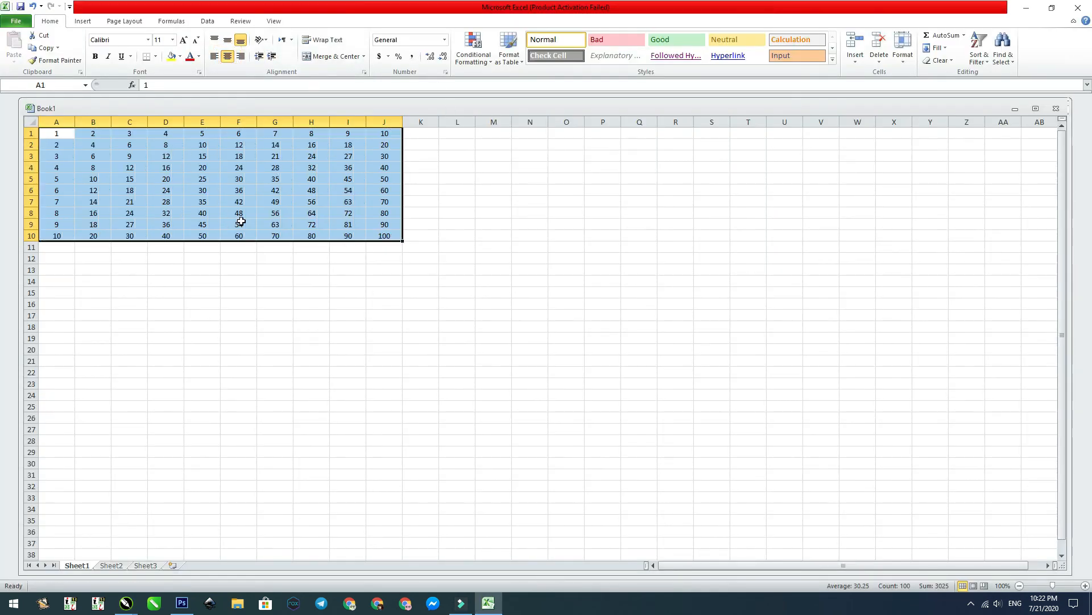
key(alt+Tab)
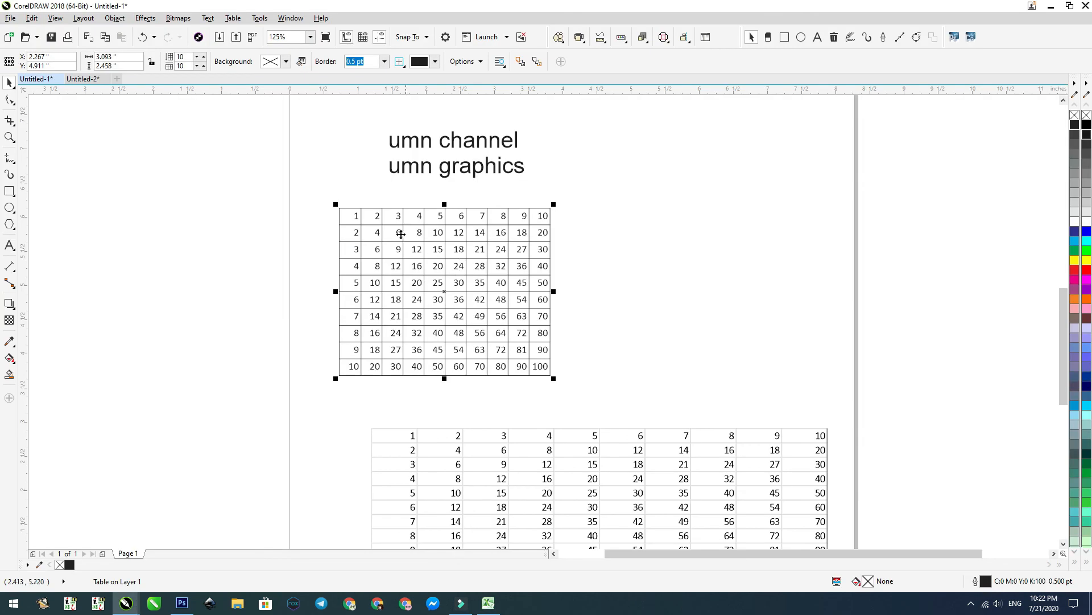
Step: Center the text in the bordered table's first cell, the one containing 1
click(9, 245)
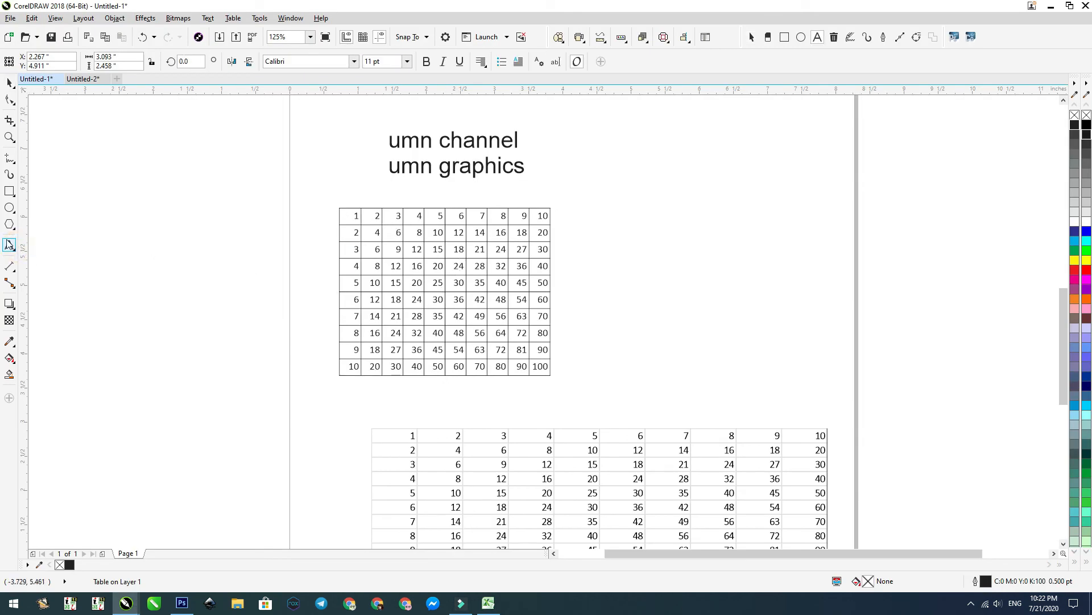
click(352, 216)
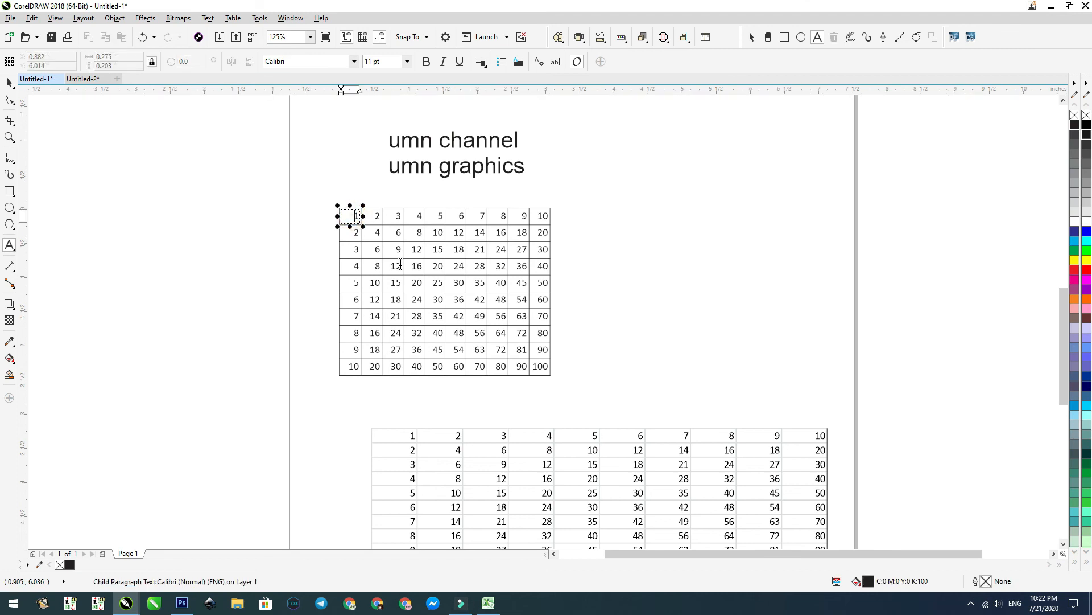
click(480, 61)
click(492, 105)
key(Escape)
Step: Delete the worksheet object below the bordered table using the Delete command
click(32, 18)
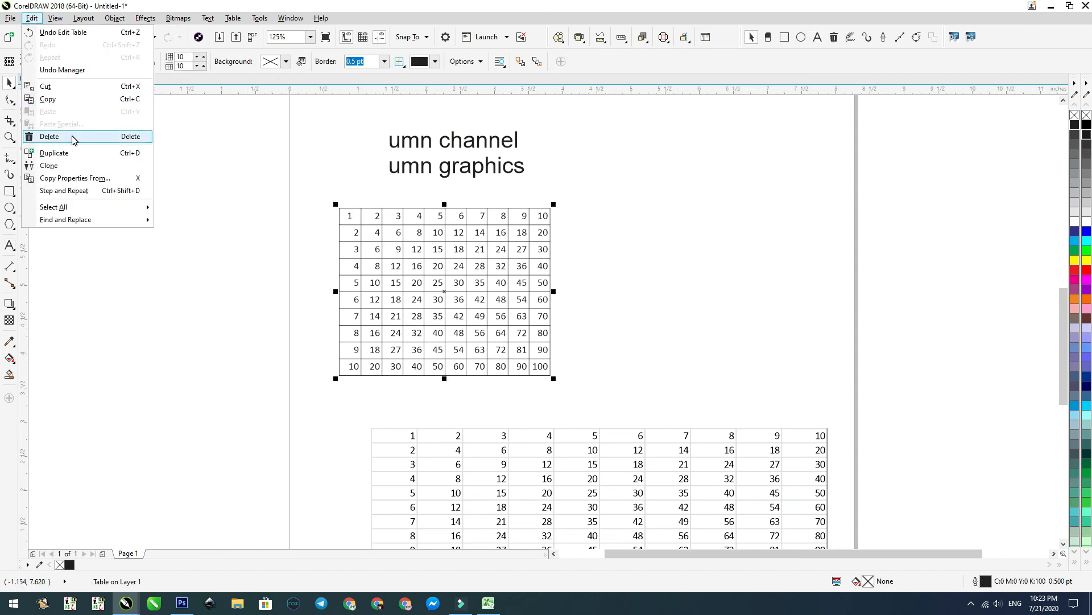
click(689, 268)
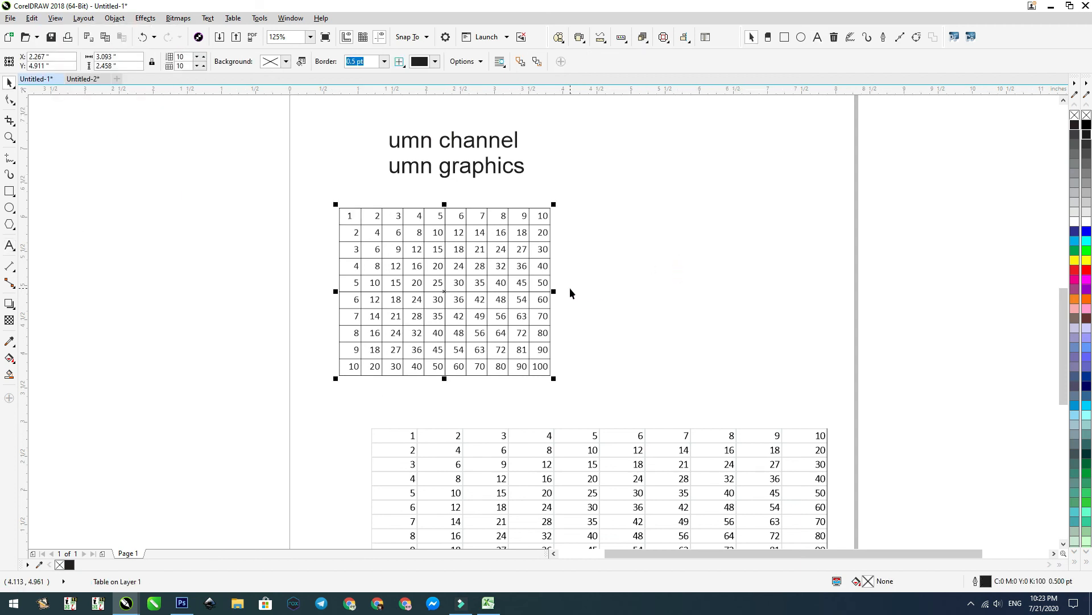
scroll(569, 286, down, 1)
key(F2)
drag(385, 218, 779, 457)
click(562, 418)
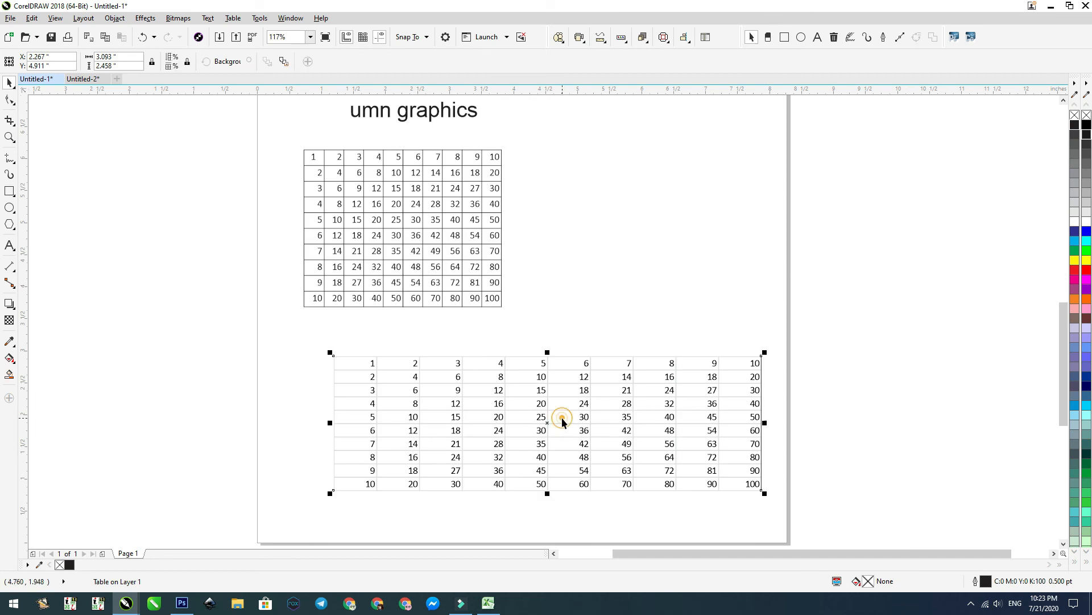
click(31, 17)
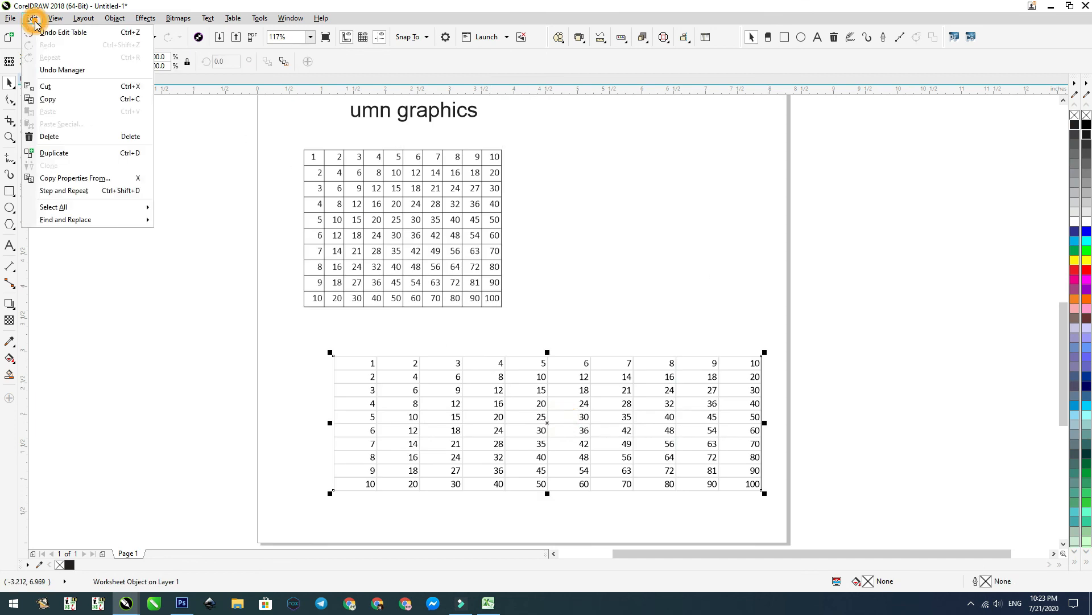
click(50, 135)
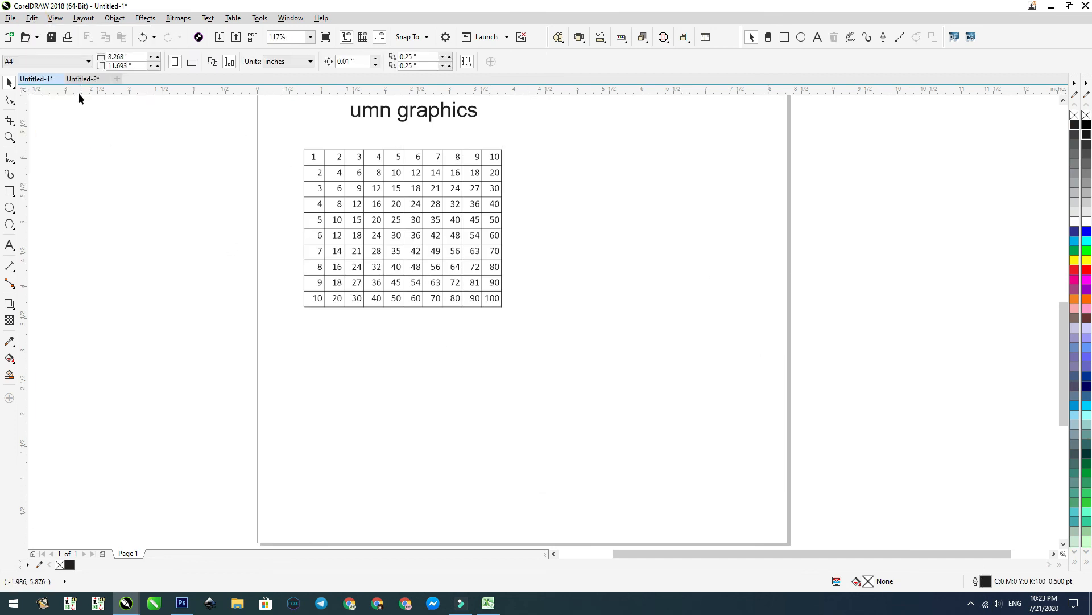
Step: Duplicate the ellipse beside the rectangle, with a horizontal offset and a vertical offset of 2 inches each
click(32, 18)
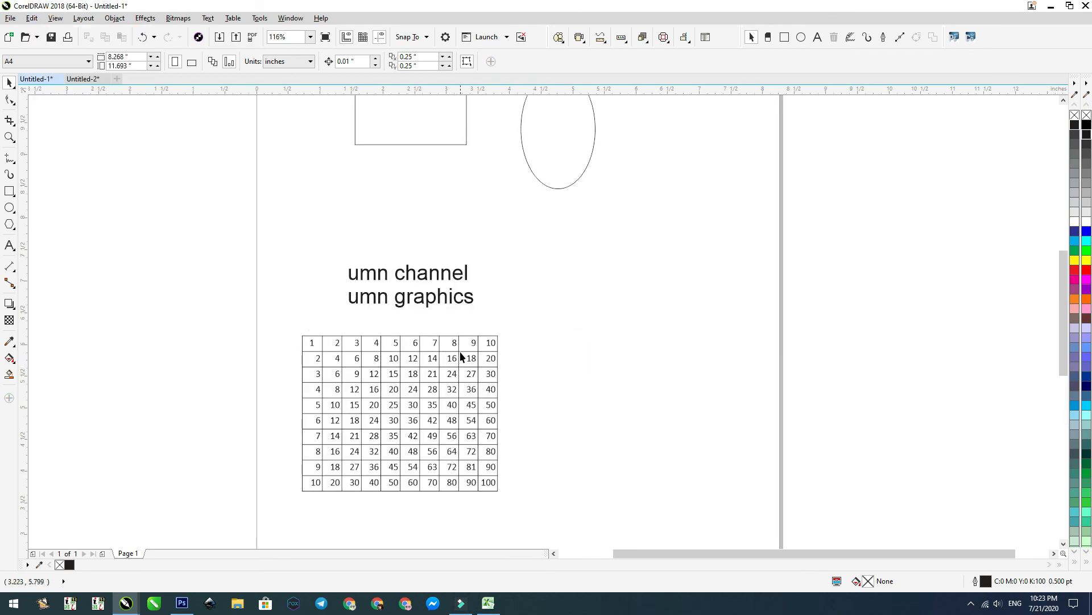
click(458, 350)
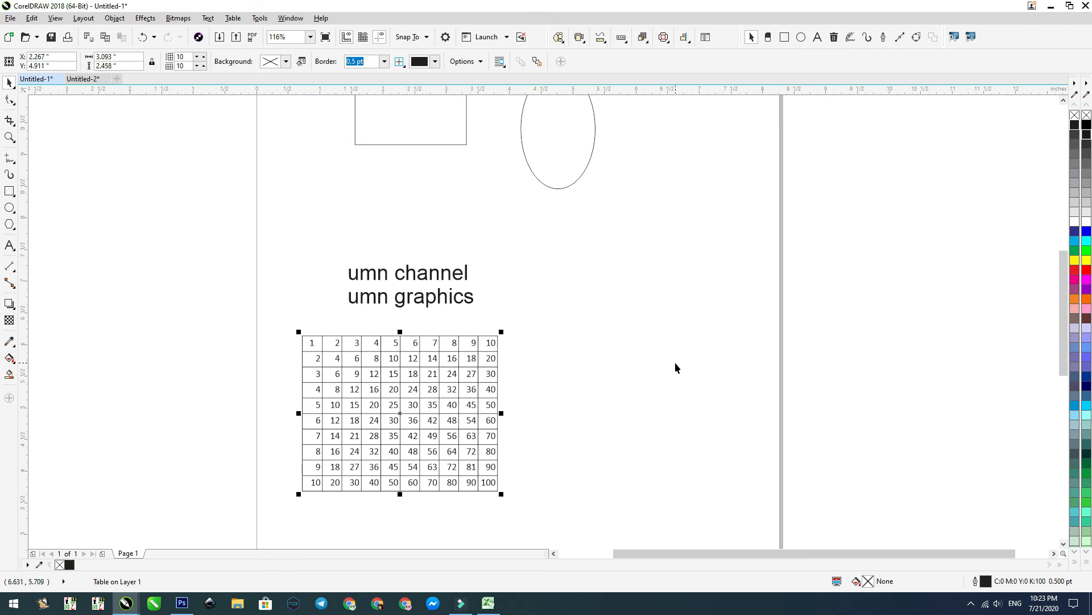
click(455, 275)
click(579, 178)
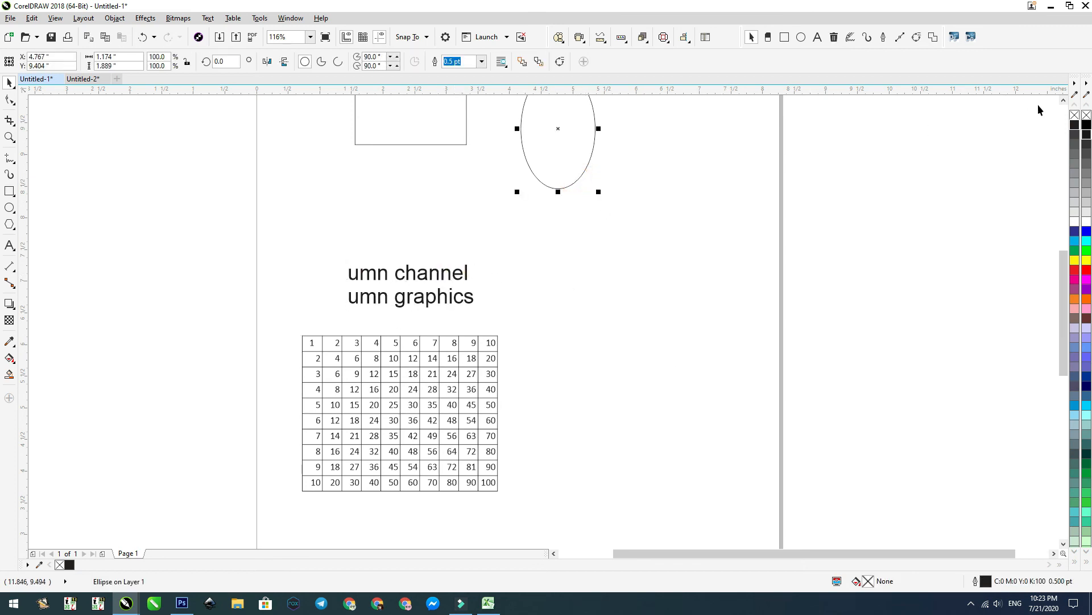
click(1064, 101)
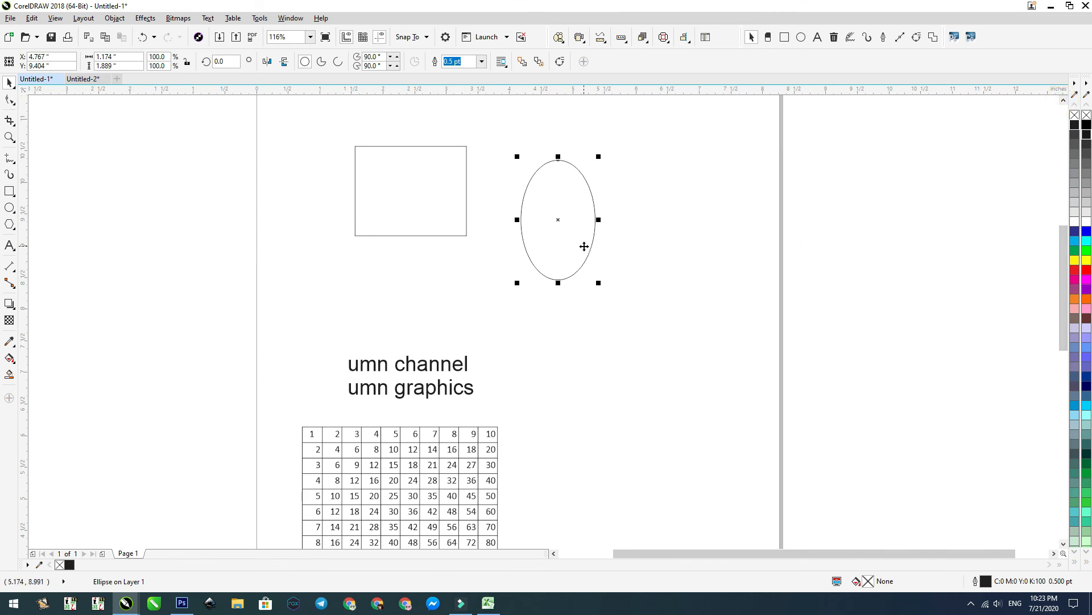
click(32, 18)
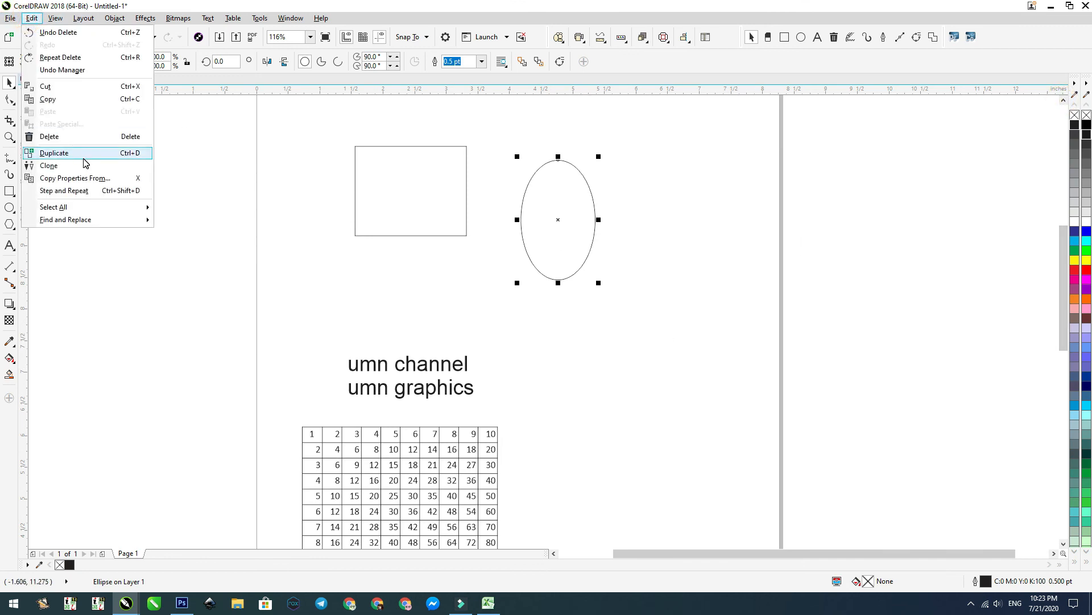
click(84, 154)
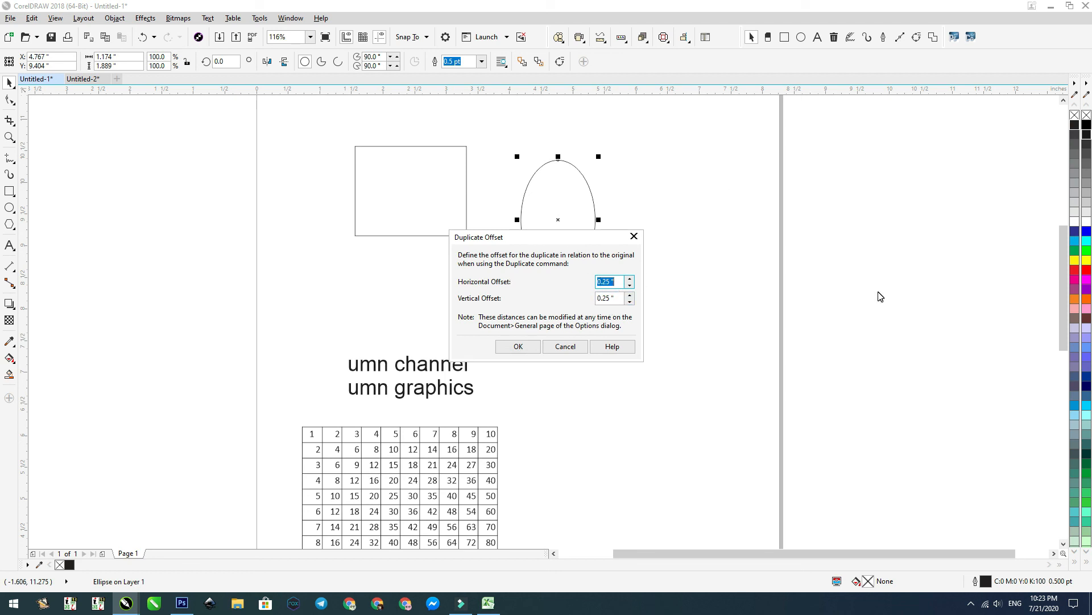
text(2)
key(Tab)
text(2)
click(518, 347)
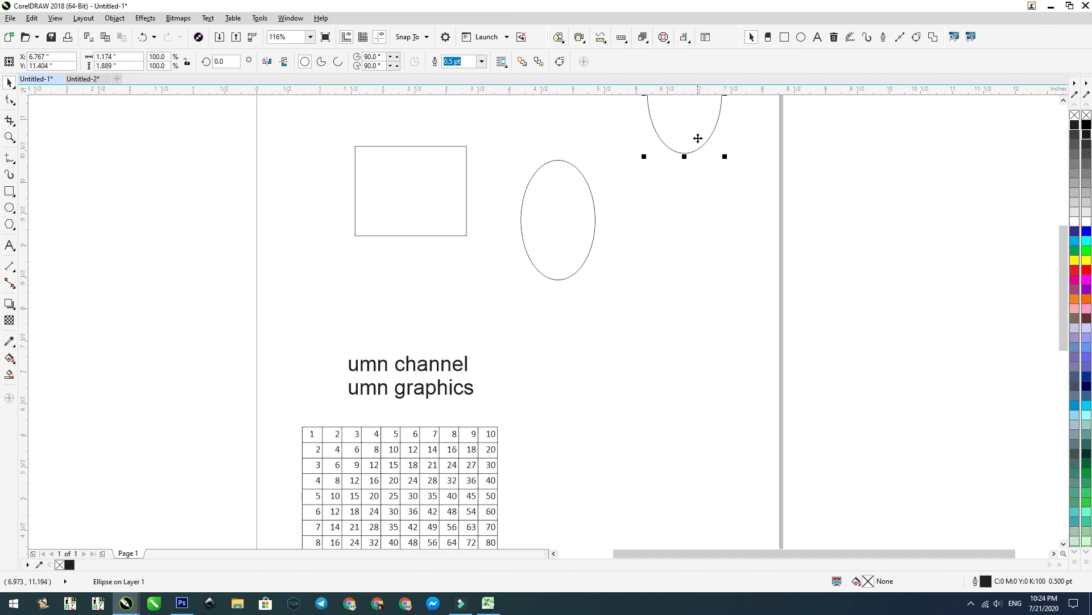
Step: Place two horizontal guidelines, one at the bottom edge of the original ellipse and one at the bottom edge of its duplicate
scroll(700, 143, down, 2)
key(F2)
drag(773, 285, 546, 52)
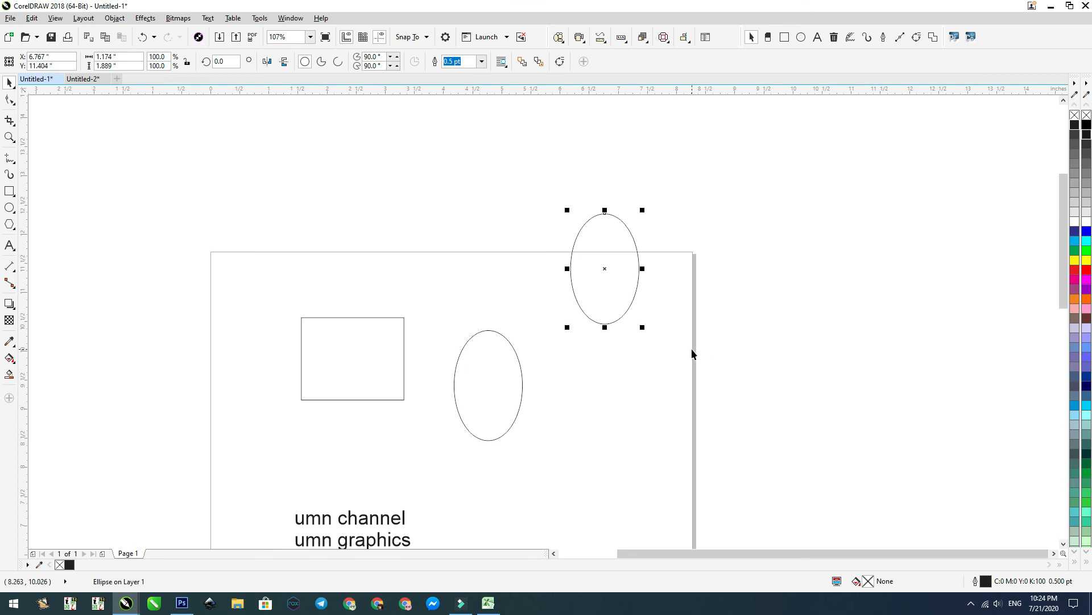
click(488, 439)
drag(480, 90, 488, 443)
drag(595, 91, 488, 441)
Step: Draw a 2 by 2 inch rectangle between the guidelines, from the original ellipse's bottom point to the duplicate's, and check its size
key(F6)
key(space)
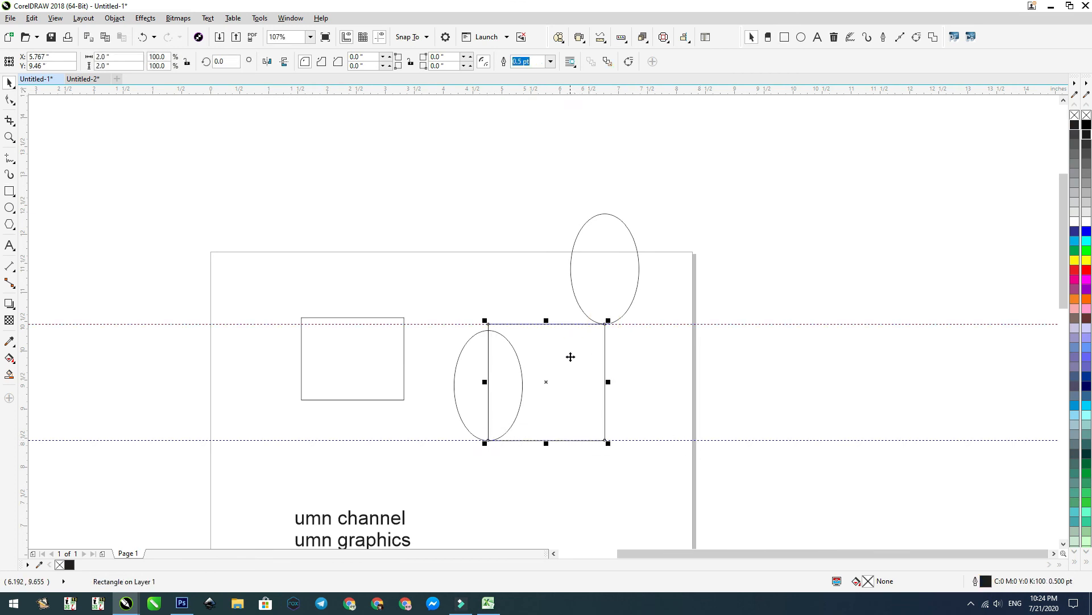
click(111, 65)
key(Return)
click(109, 68)
Step: Open the editing commands for the selected 2 by 2 inch rectangle
click(32, 18)
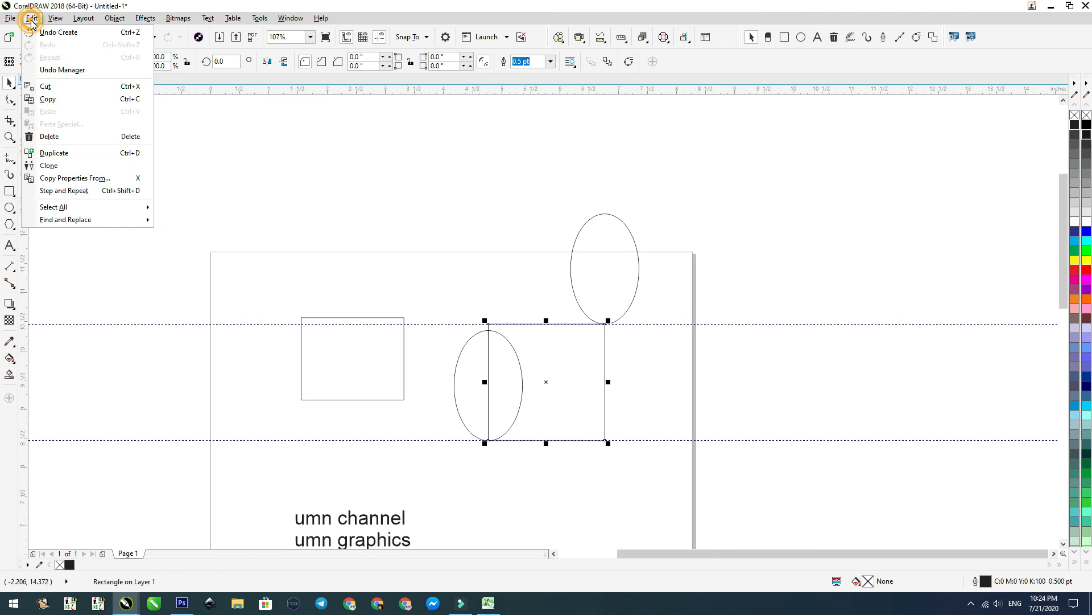